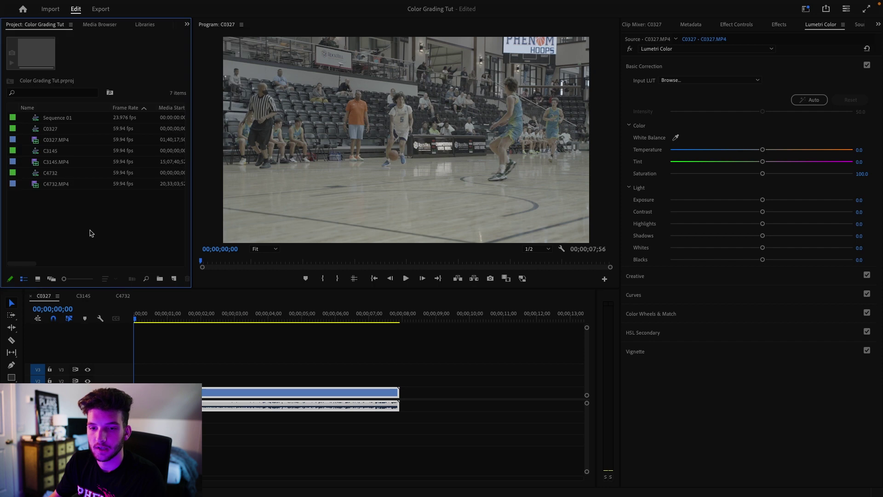
- Create a new adjustment layer and place it on track V2 above the clip, covering the clip's full length
mouse_move(138, 274)
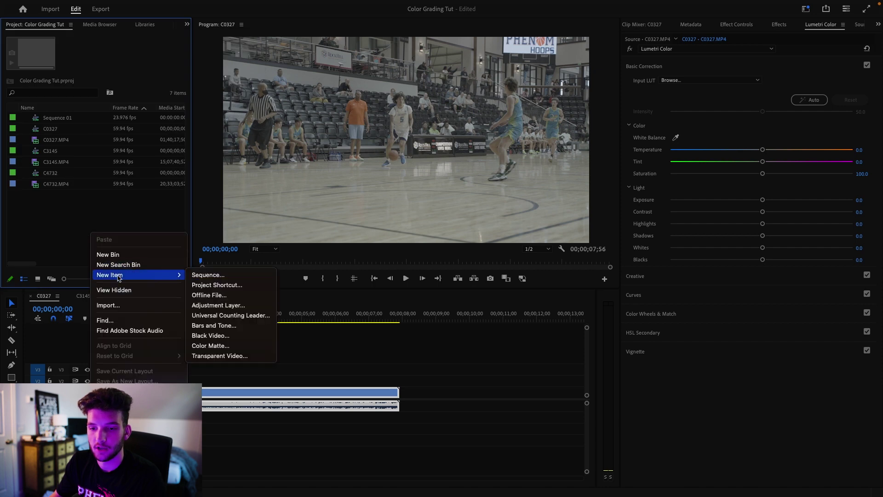
left_click(235, 305)
left_click(499, 293)
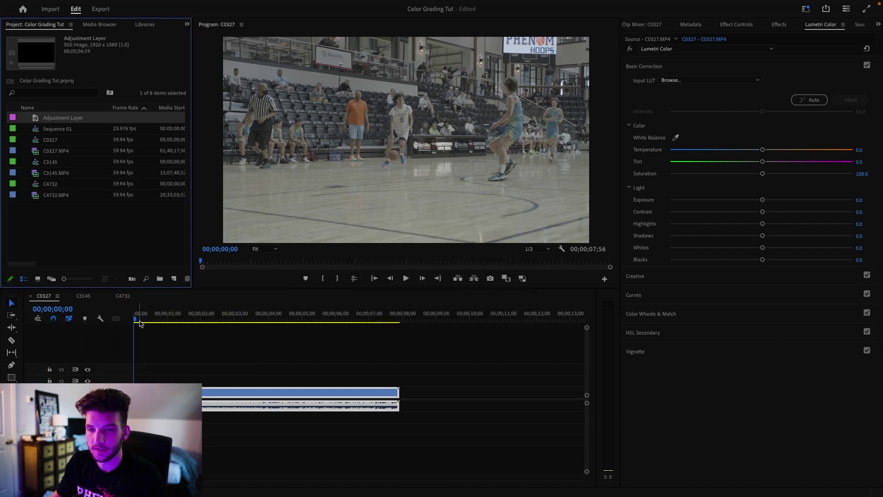
left_click_drag(113, 201, 396, 388)
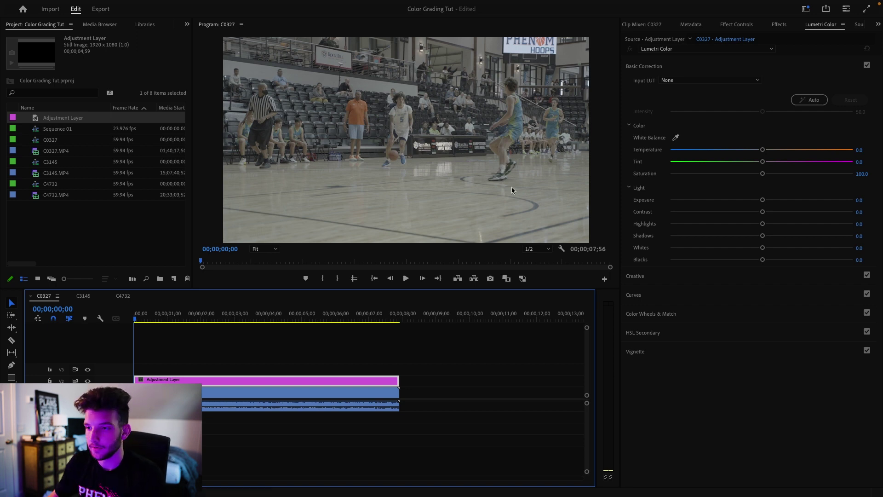
- Show the Lumetri Scopes beside the program monitor and widen their area slightly
left_click(187, 25)
left_click(212, 78)
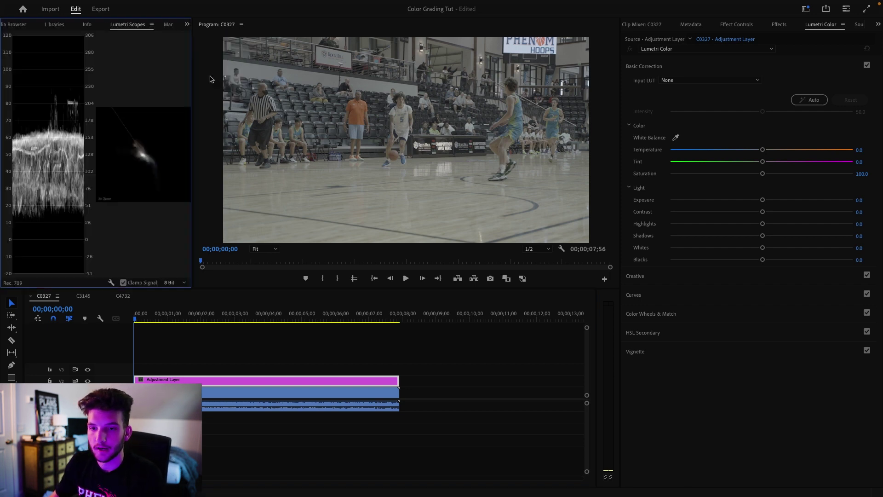
left_click_drag(191, 167, 195, 168)
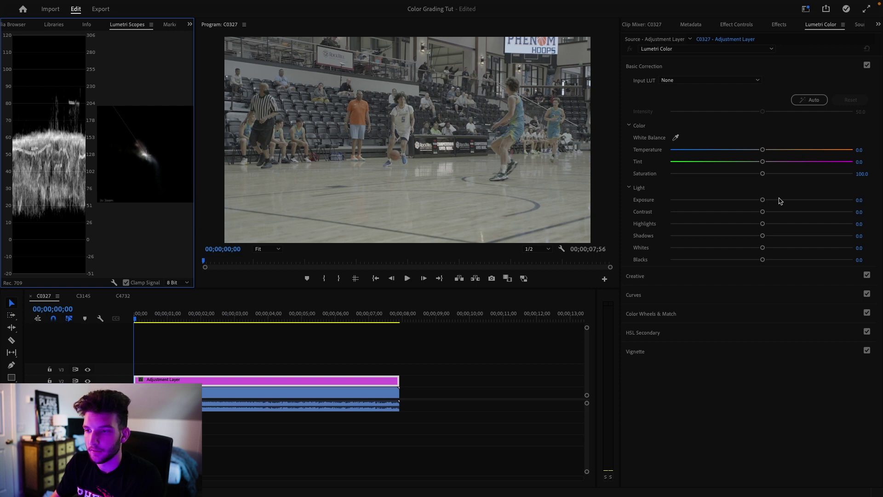
- Load Basketball LUT 1.cube from the Log Picture Profile LUTS folder as the adjustment layer's input LUT, and toggle track V2's visibility to compare
left_click(709, 82)
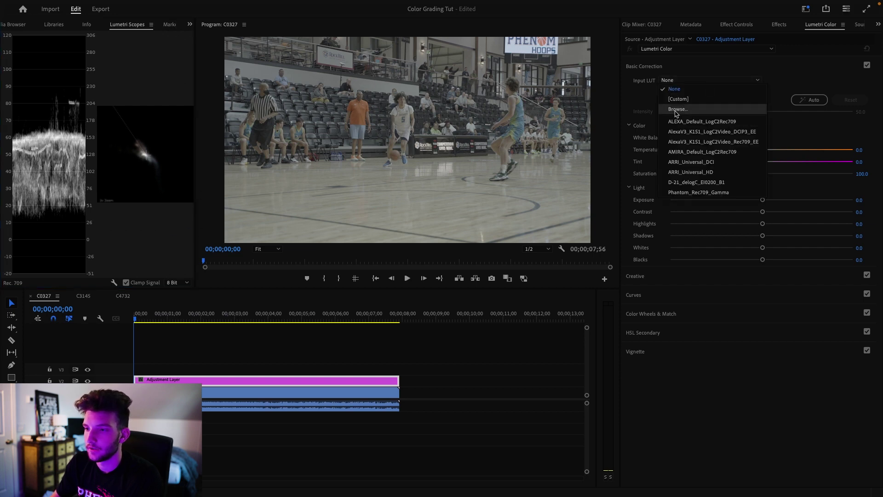
key("Return")
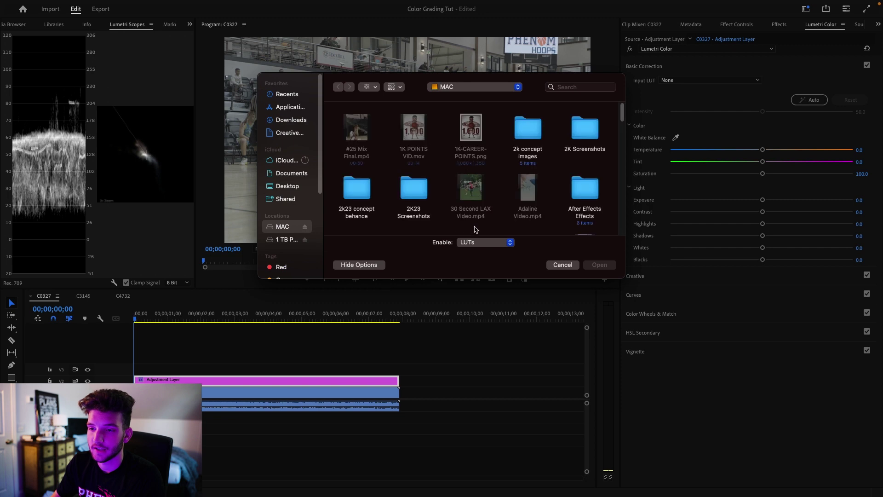
left_click_drag(625, 115, 606, 189)
double_click(540, 199)
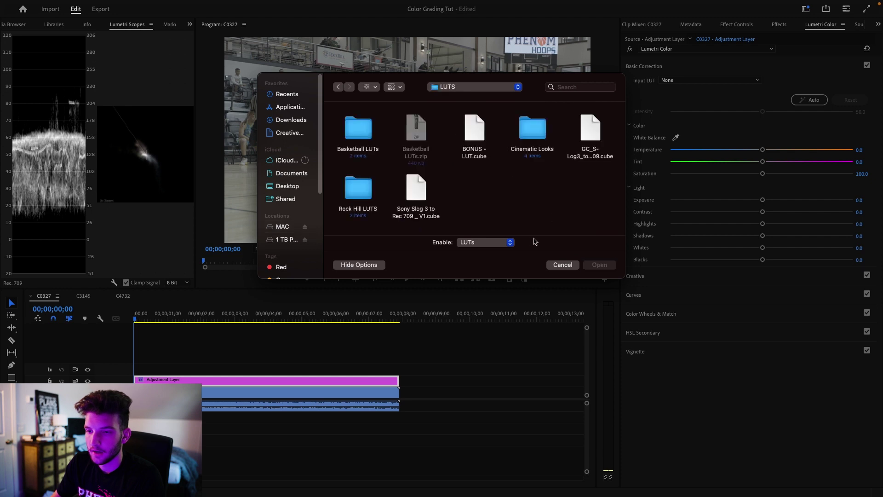
double_click(359, 133)
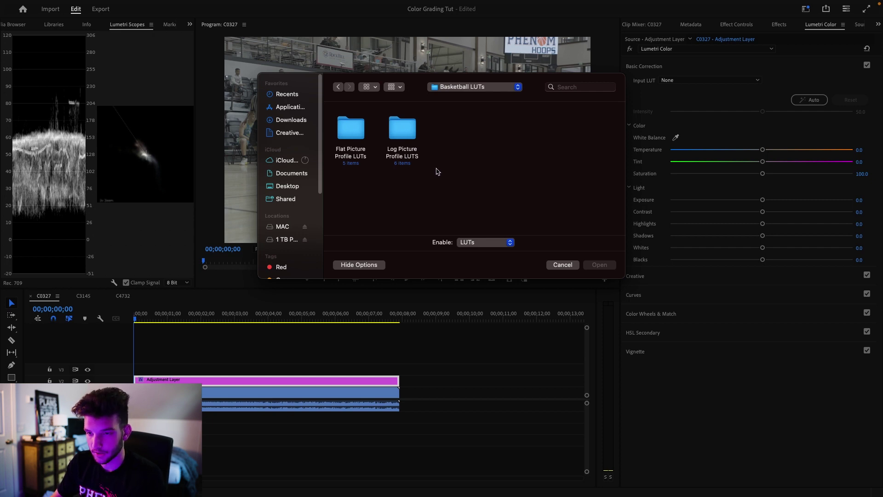
double_click(398, 136)
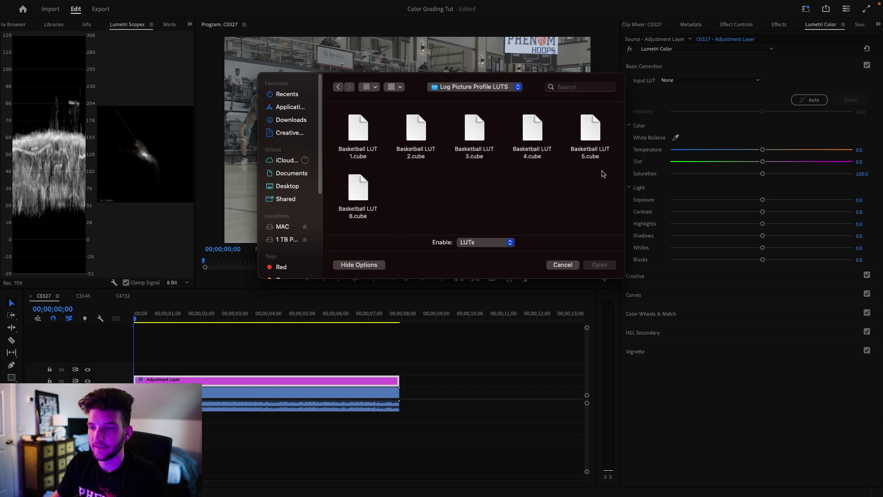
left_click(361, 138)
left_click(602, 266)
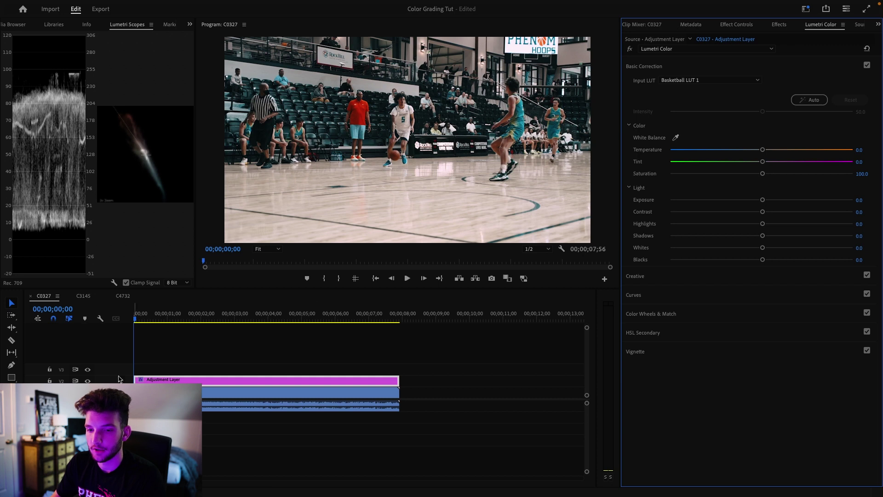
left_click(87, 381)
left_click(88, 381)
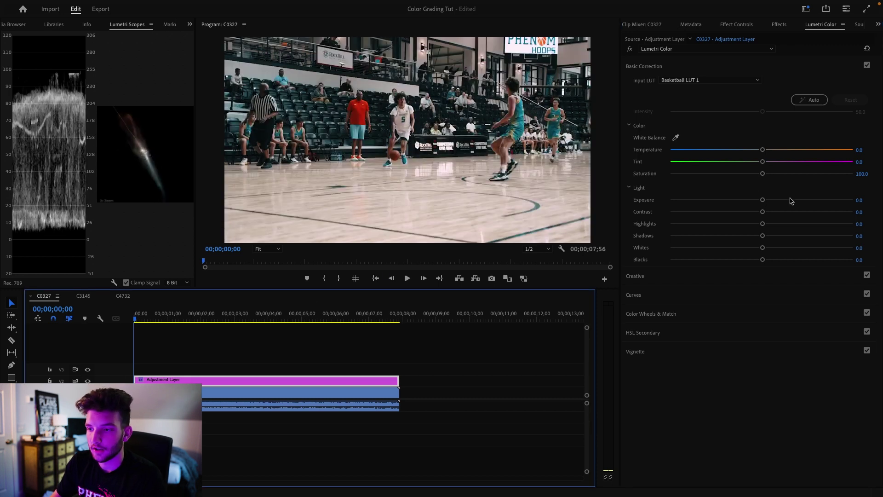
- Try a temperature of 6.0 and a contrast of -4.0 on the adjustment layer, and undo both changes
left_click_drag(764, 152, 767, 151)
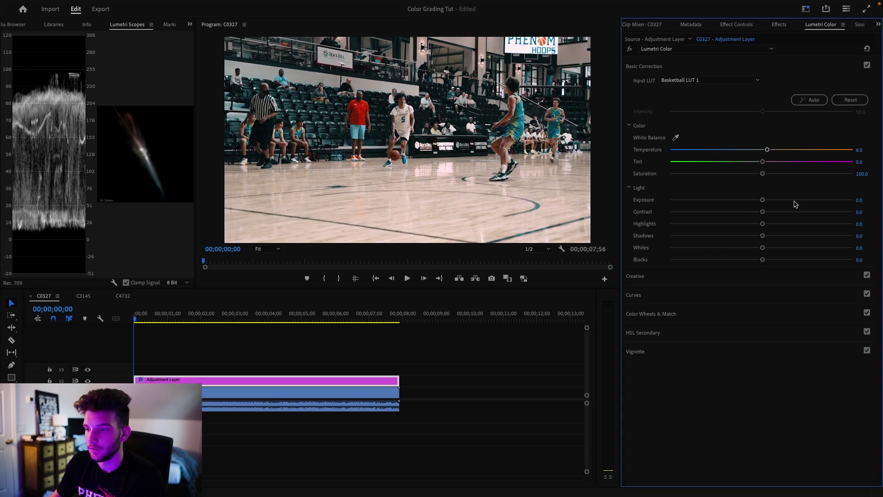
mouse_move(762, 212)
left_mouse_down()
mouse_move(739, 211)
mouse_move(828, 213)
mouse_move(758, 216)
left_mouse_up()
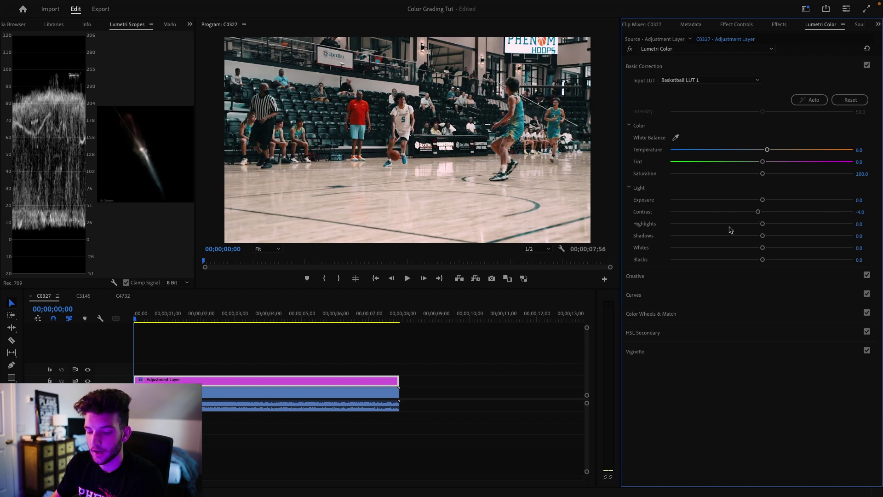
key("ctrl+z")
key("ctrl+z")
key("ctrl+z")
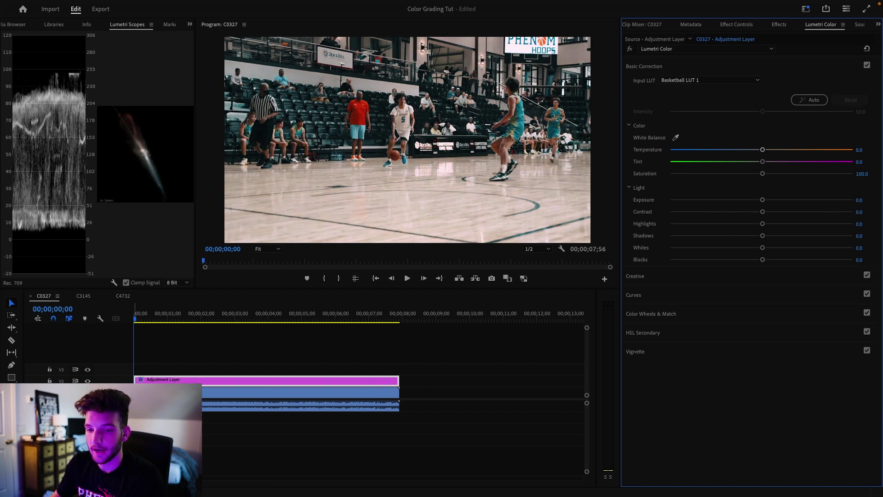
- Compare the footage with track V2 hidden and shown, and preview the graded clip up to 00;00;01;25
left_click(87, 380)
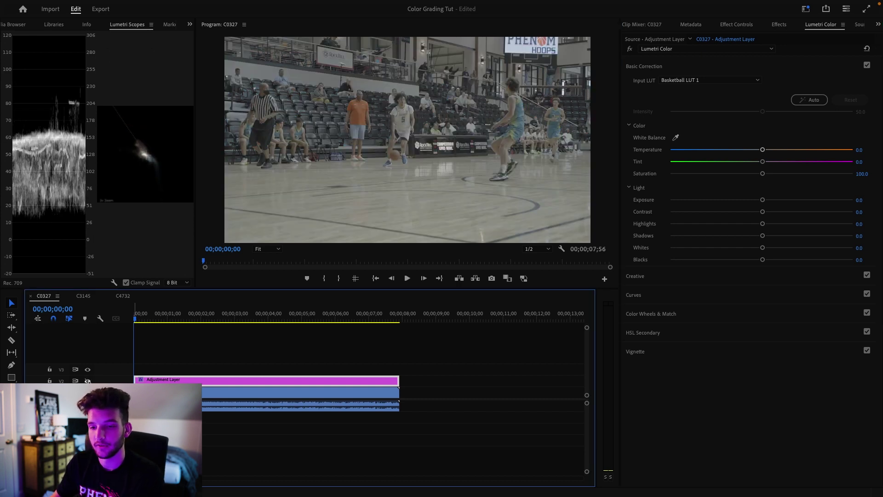
left_click(88, 381)
left_click_drag(134, 323, 184, 326)
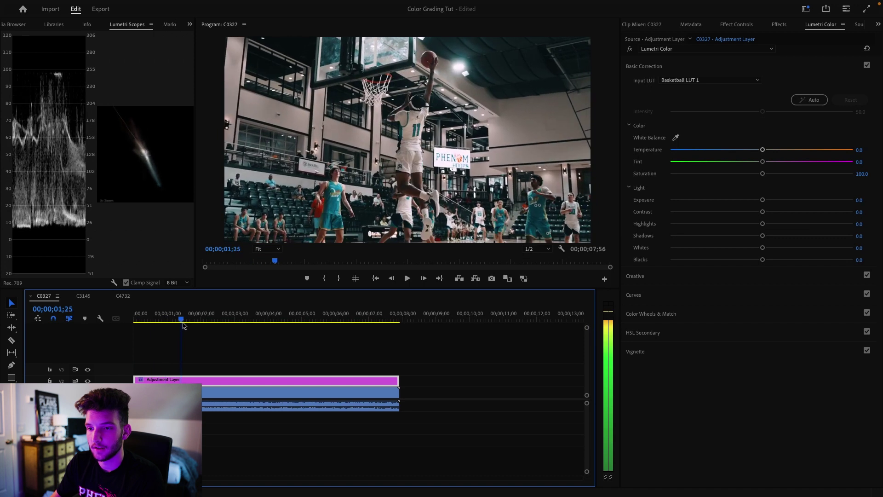
- Load Basketball LUT 2.cube as the adjustment layer's input LUT and preview the first second or so of the clip
left_click(690, 82)
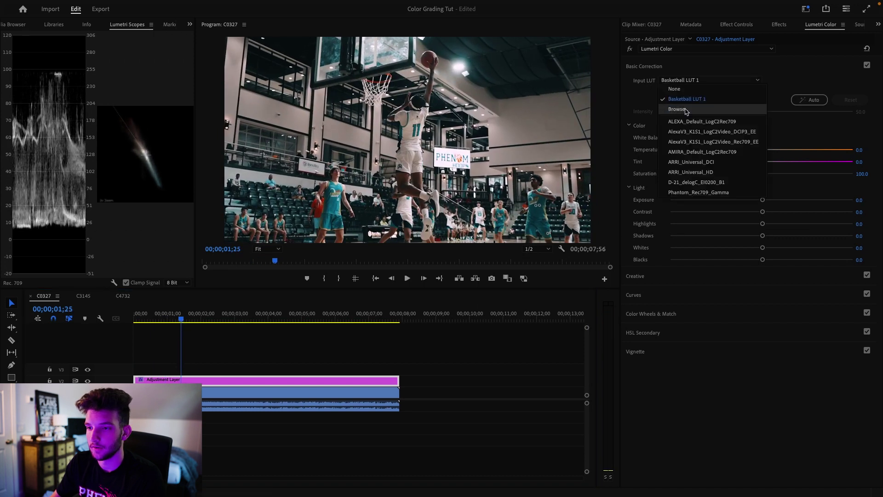
left_click(678, 109)
left_click(412, 158)
left_click(599, 265)
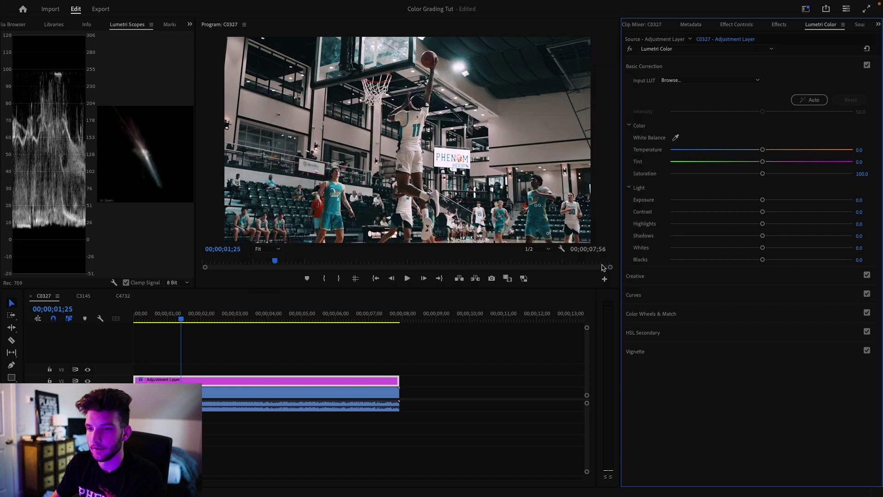
left_click(139, 318)
key("space")
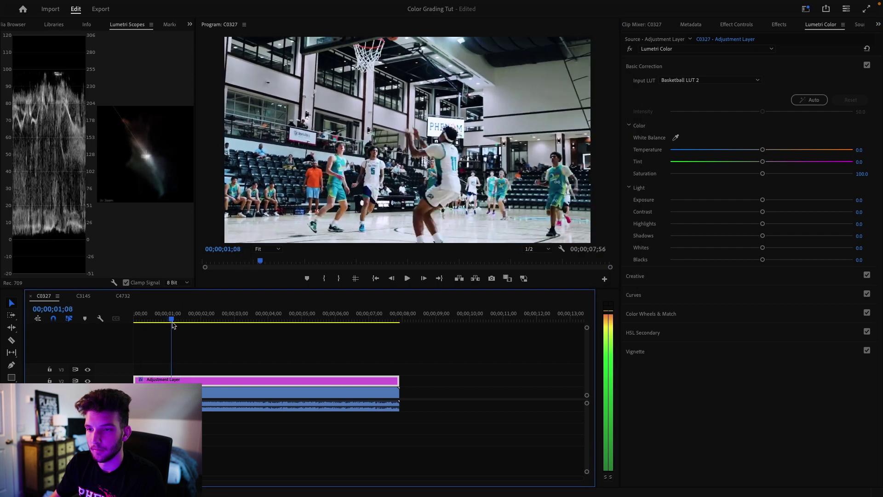
left_click(163, 318)
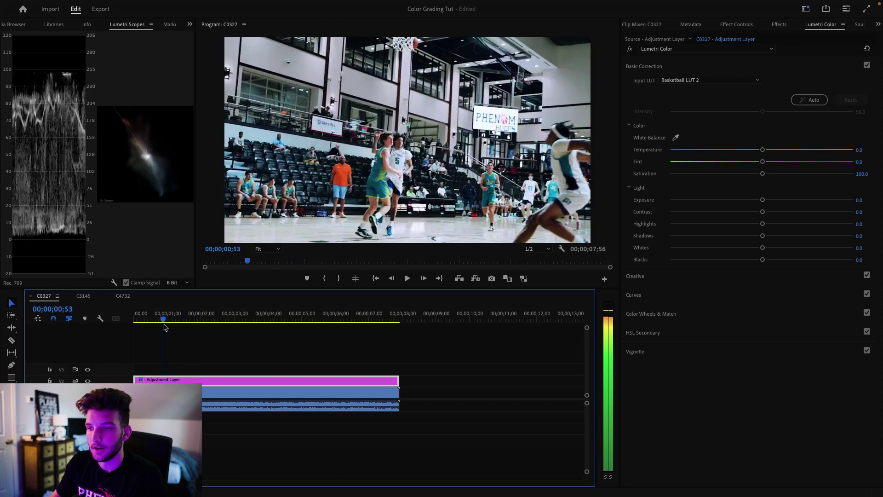
- Replace the input LUT with Basketball LUT 3.cube and review it back to the start of the clip
left_click(674, 81)
left_click(678, 109)
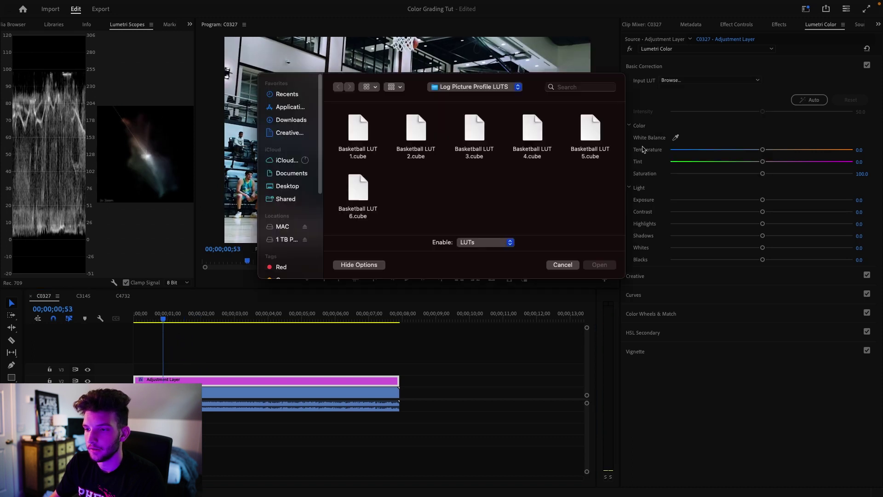
left_click(599, 264)
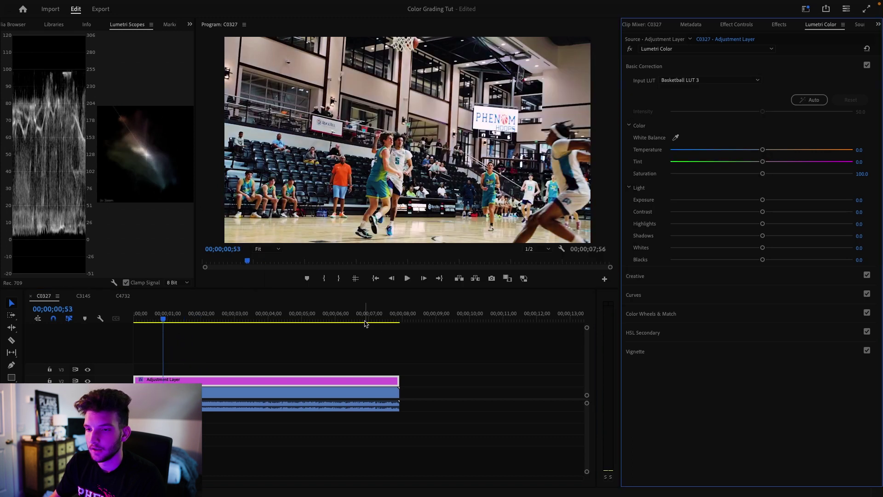
left_click_drag(163, 319, 125, 324)
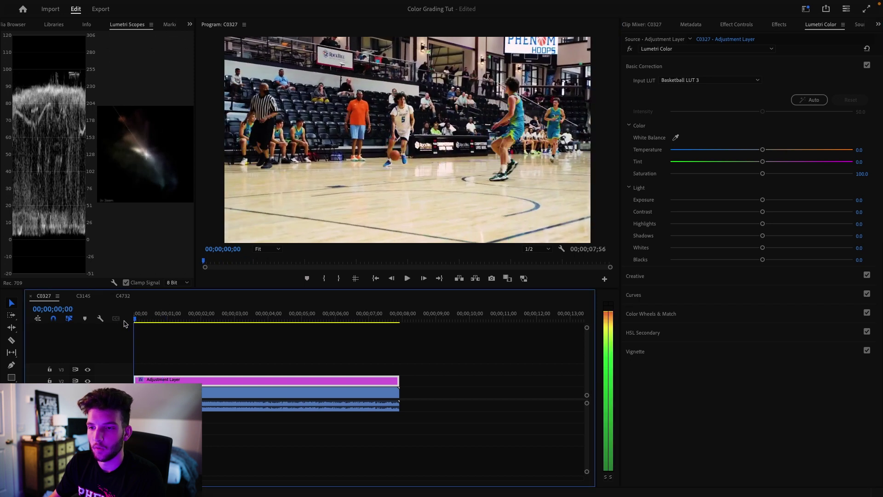
- Set the adjustment layer's temperature to -10.1 and preview the clip up to 00;00;01;12
left_click(765, 150)
left_click_drag(762, 150, 753, 151)
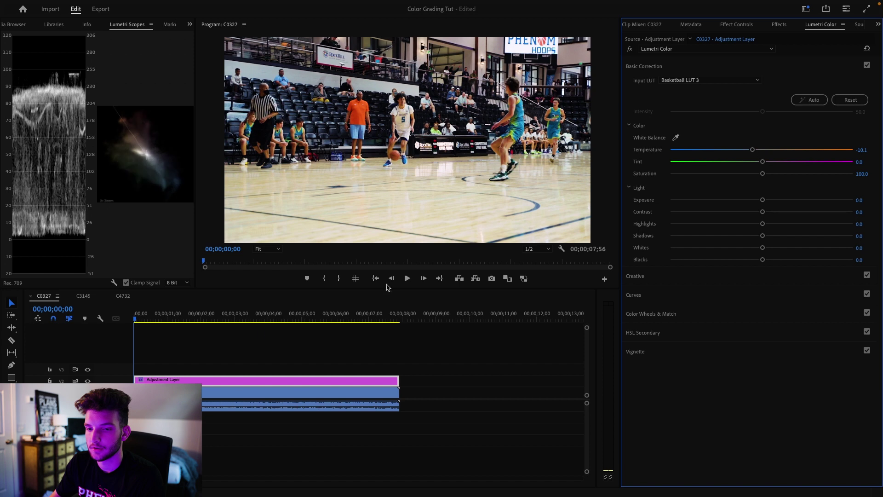
left_click_drag(137, 321, 174, 322)
- Load Basketball LUT 4.cube as the input LUT and preview the clip up to 00;00;01;58
left_click(709, 80)
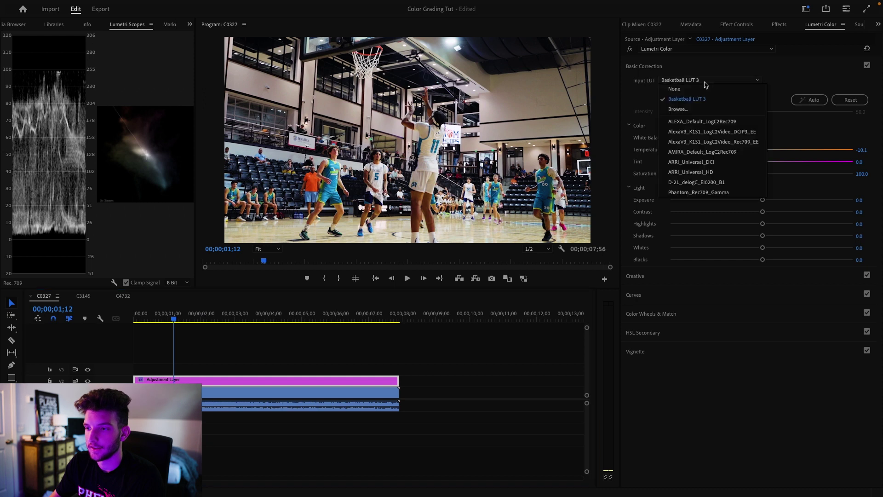
left_click(693, 111)
left_click(526, 160)
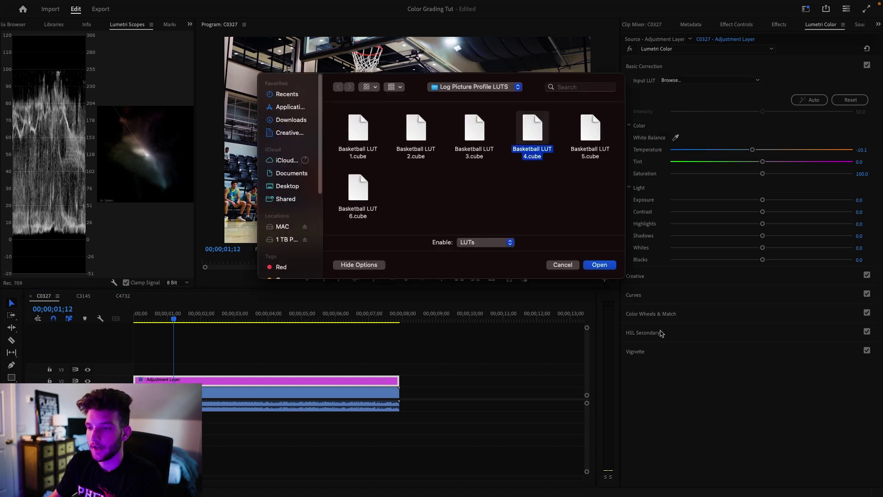
left_click(599, 265)
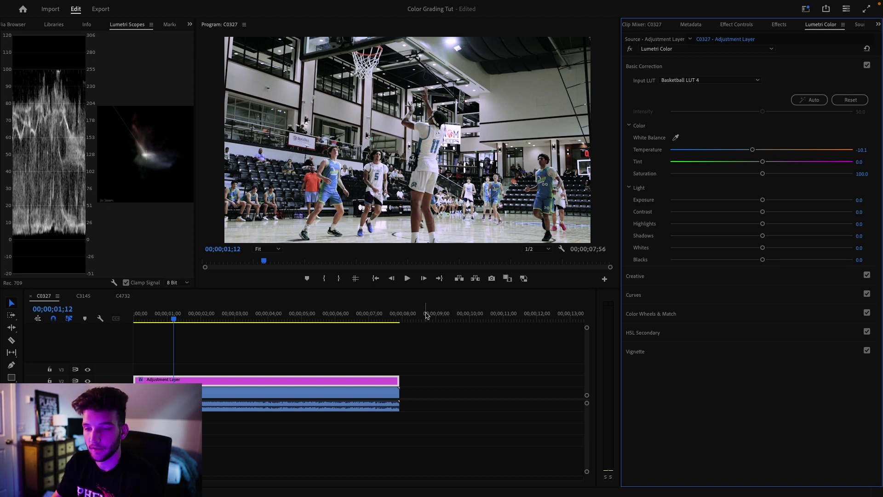
left_click_drag(164, 320, 199, 326)
- Load Basketball LUT 6.cube as the input LUT and review it back to 00;00;00;02
left_click(694, 81)
left_click(681, 103)
left_click(353, 218)
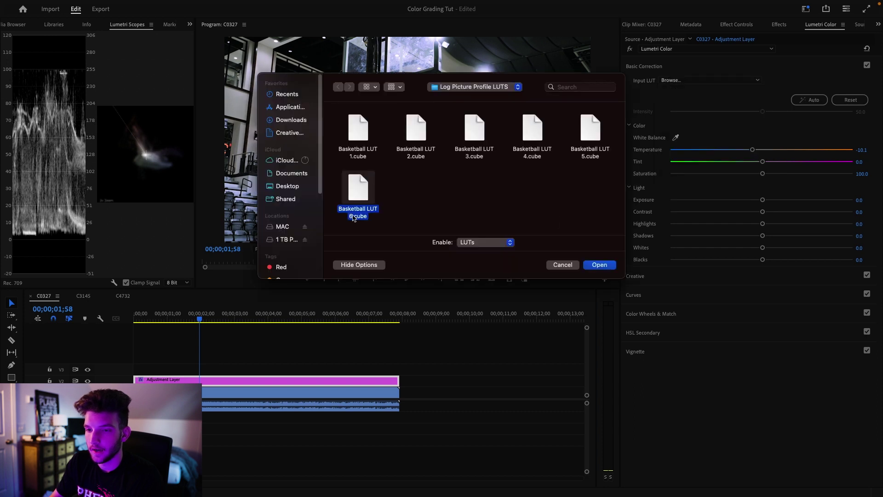
left_click(608, 265)
left_click_drag(201, 321, 135, 327)
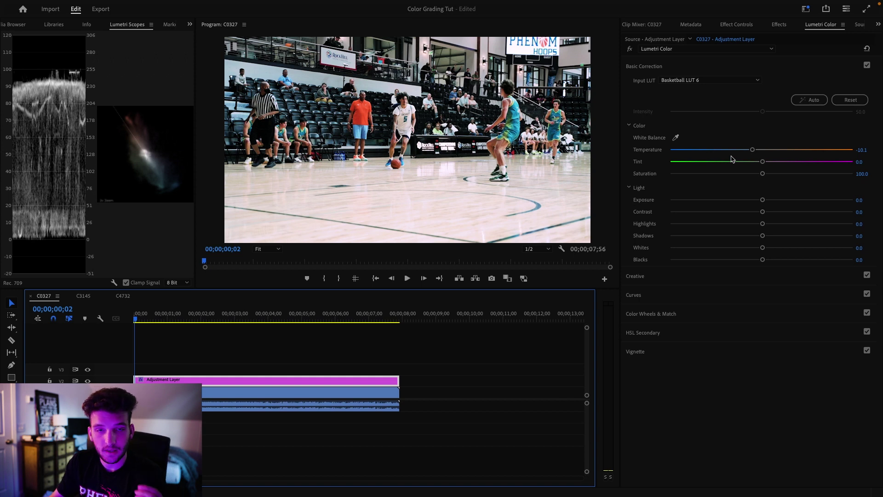
- Set the adjustment layer's input LUT back to Basketball LUT 1.cube
left_click(701, 81)
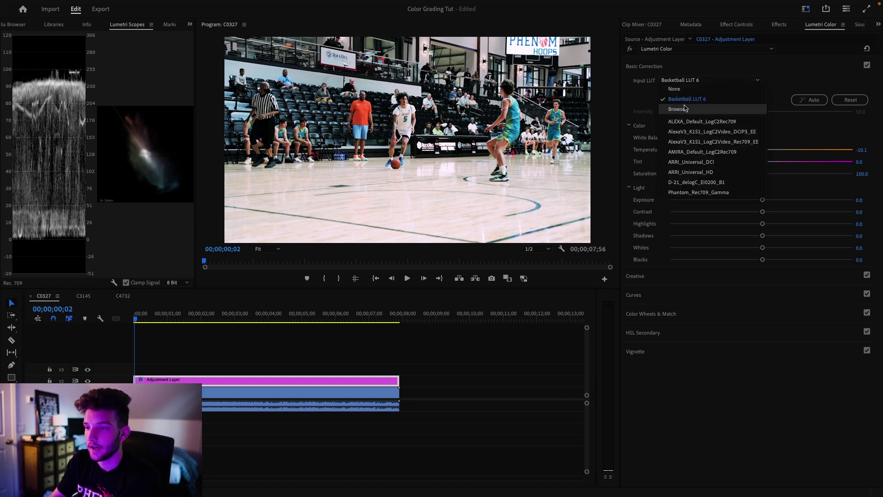
left_click(681, 100)
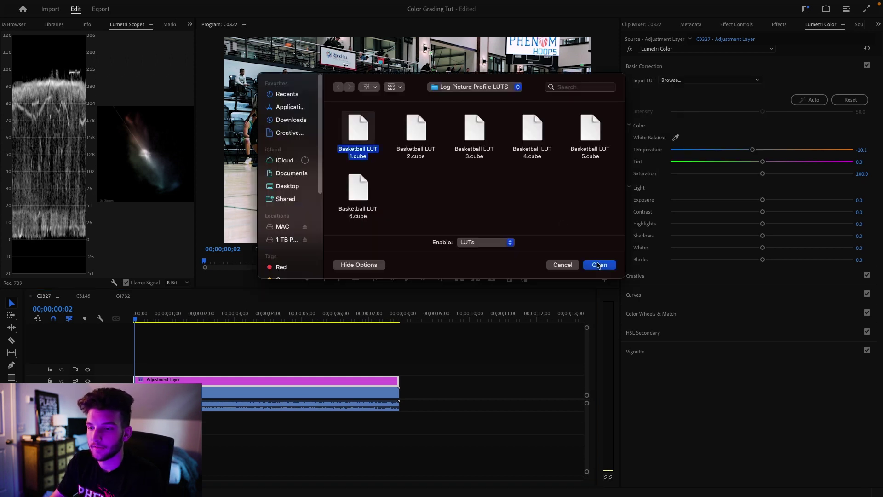
key("Return")
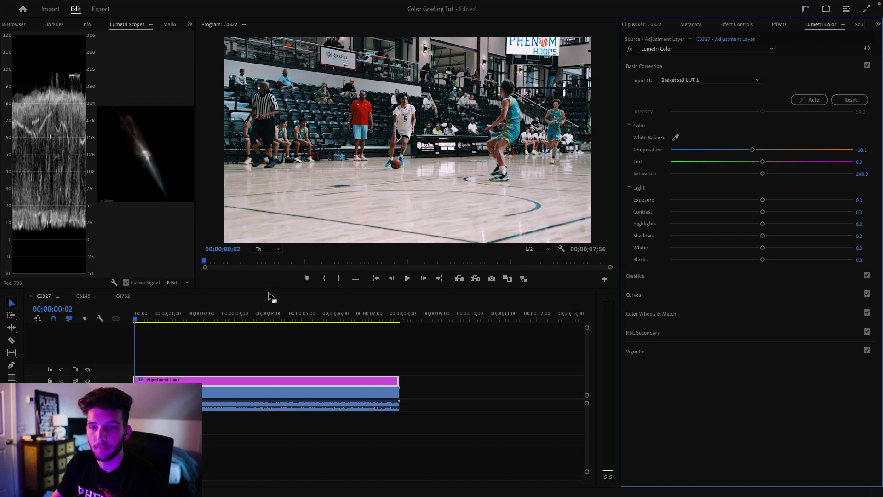
left_click(692, 81)
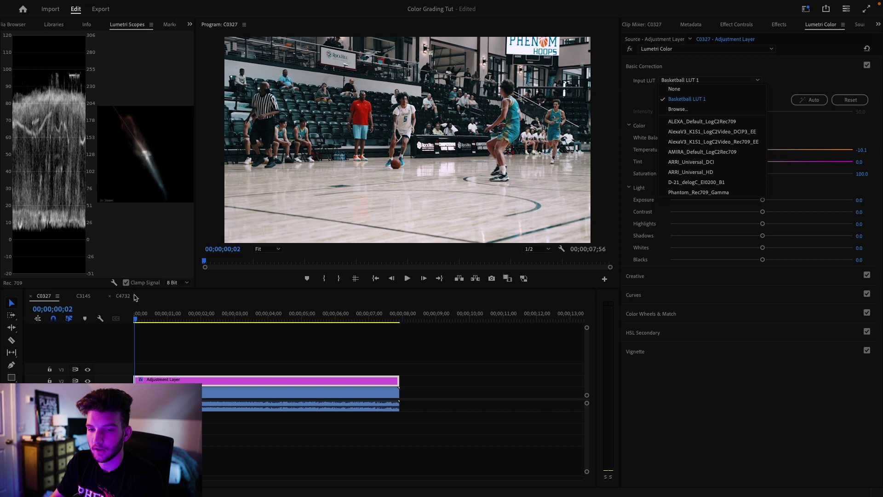
- Switch to the C3145 sequence
left_click(83, 296)
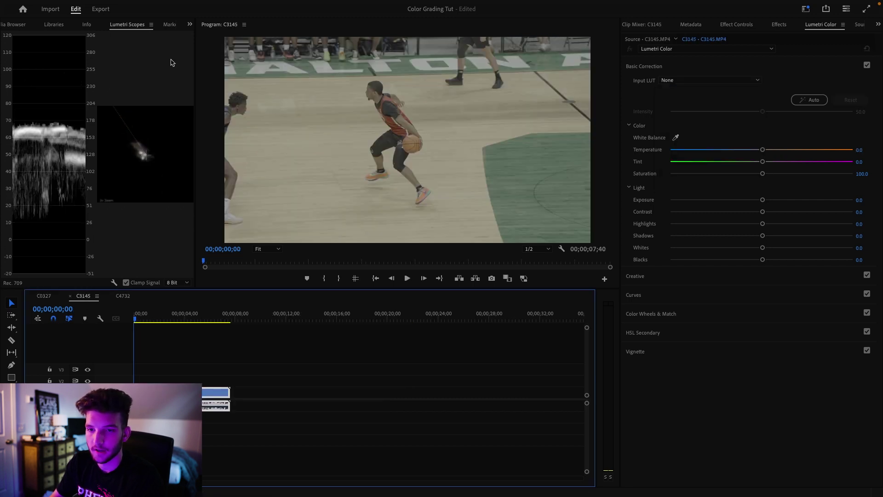
- Place the Adjustment Layer from the project on V2 above the C3145 clip and extend it to the clip's end
left_click(189, 24)
left_click(217, 34)
left_click_drag(61, 126, 135, 380)
left_click_drag(192, 380, 230, 379)
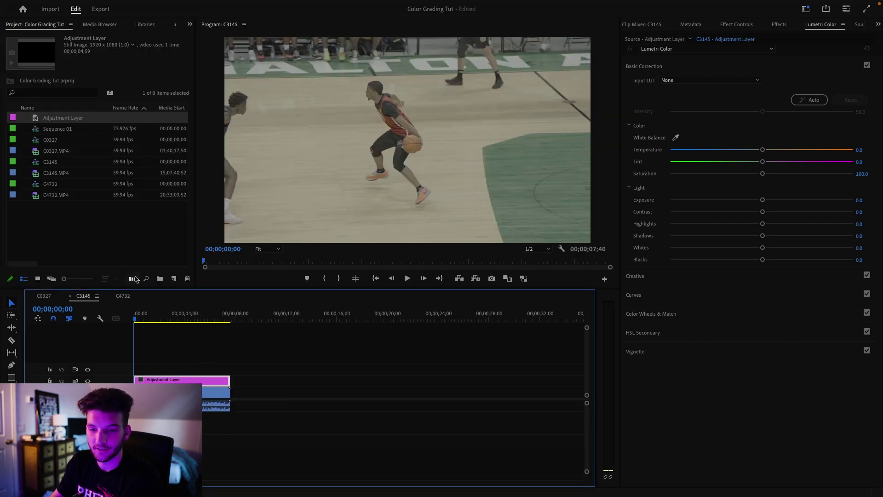
- In the C4732 sequence, place the Adjustment Layer above the clip and extend it to the clip's full length
left_click(123, 296)
left_click_drag(61, 117, 134, 380)
left_click_drag(229, 379, 315, 380)
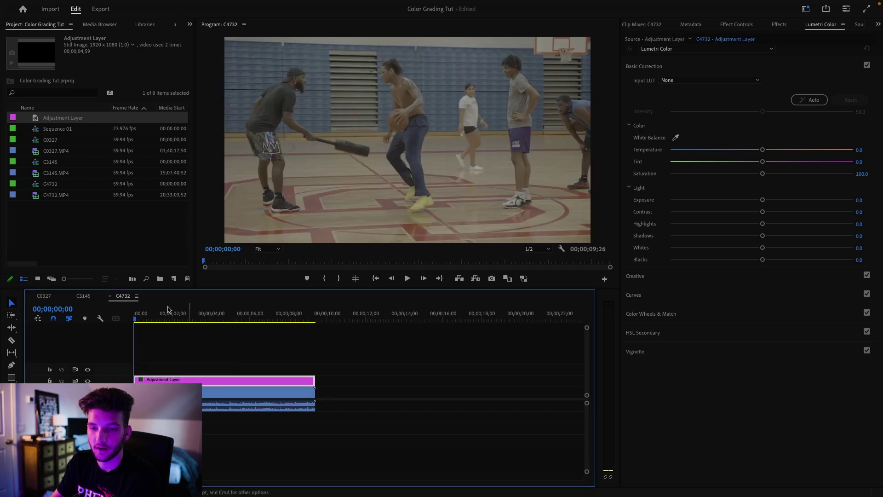
- Load Basketball LUT 1.cube as the input LUT on the C3145 sequence's adjustment layer
left_click(83, 296)
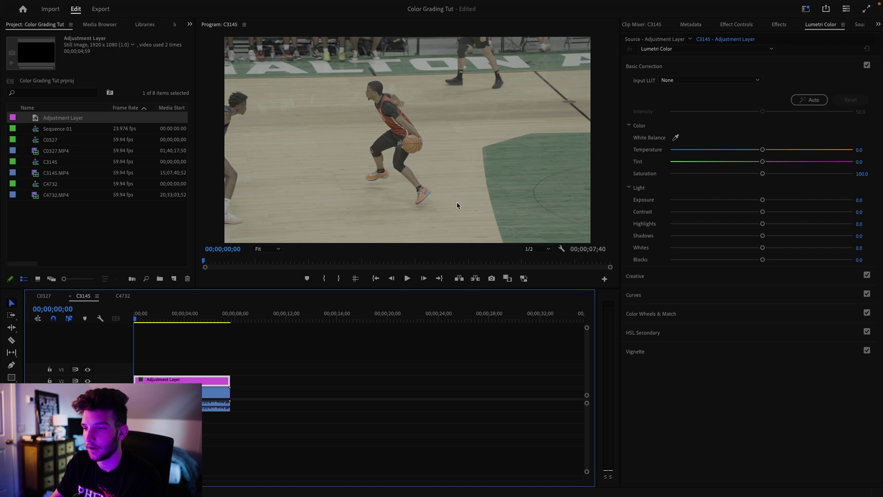
left_click(708, 80)
left_click(695, 115)
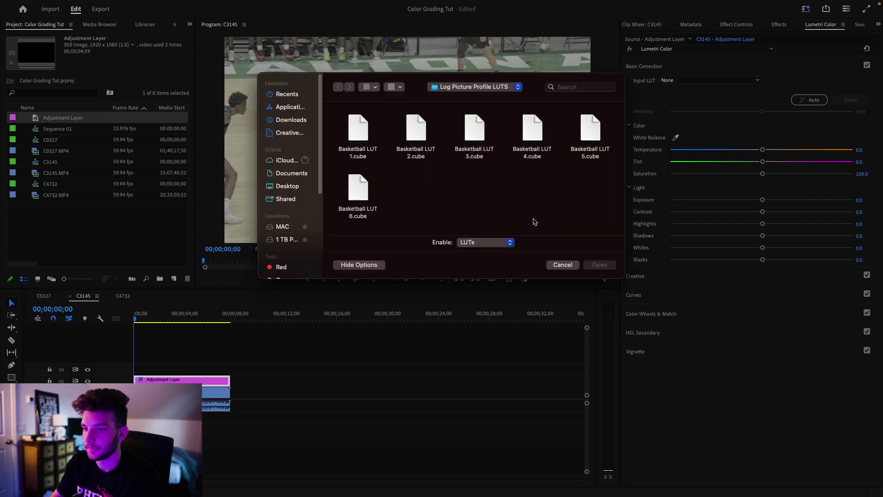
left_click(361, 140)
left_click(597, 264)
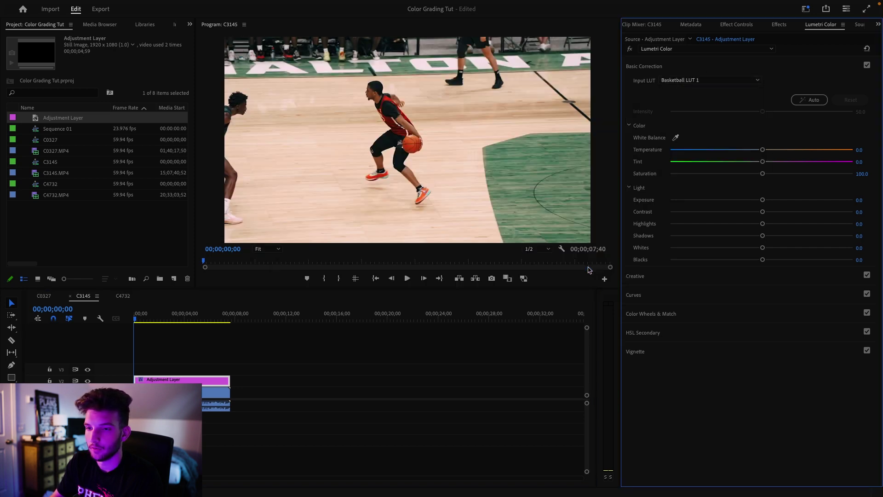
- Play the graded C3145 clip to 00;00;03;23 and compare it with the V2 track hidden and shown
key("space")
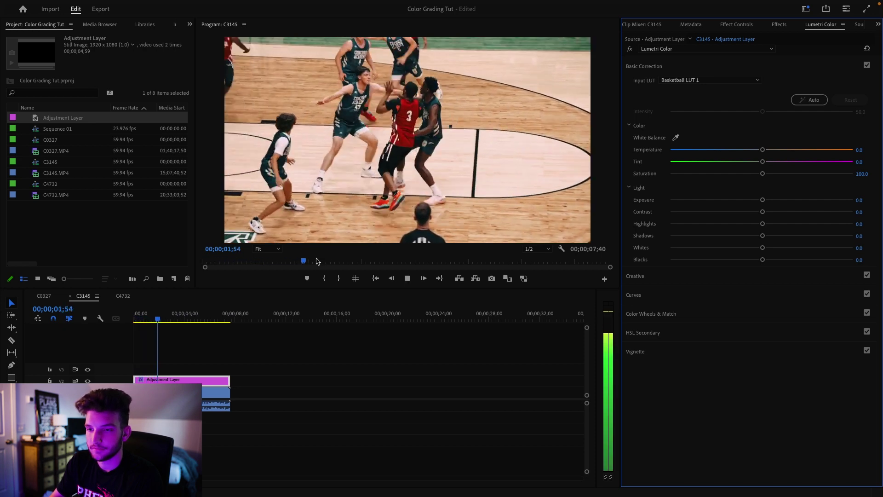
key("space")
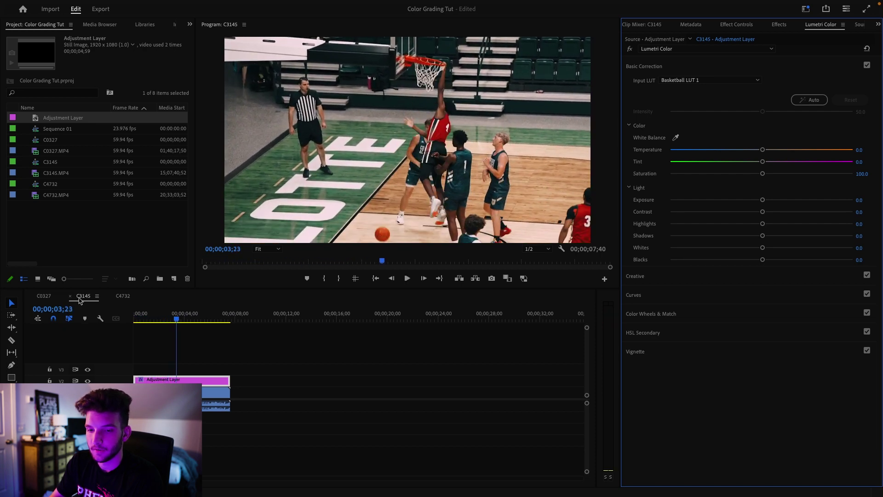
left_click(88, 381)
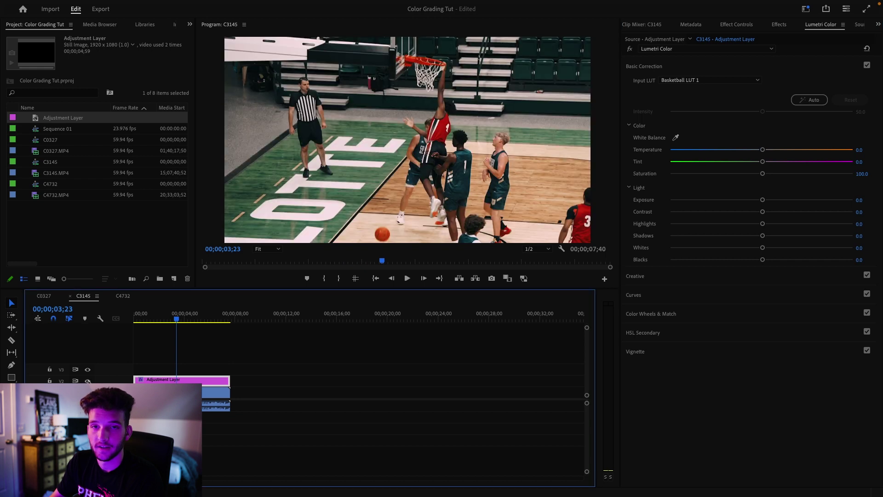
left_click(88, 381)
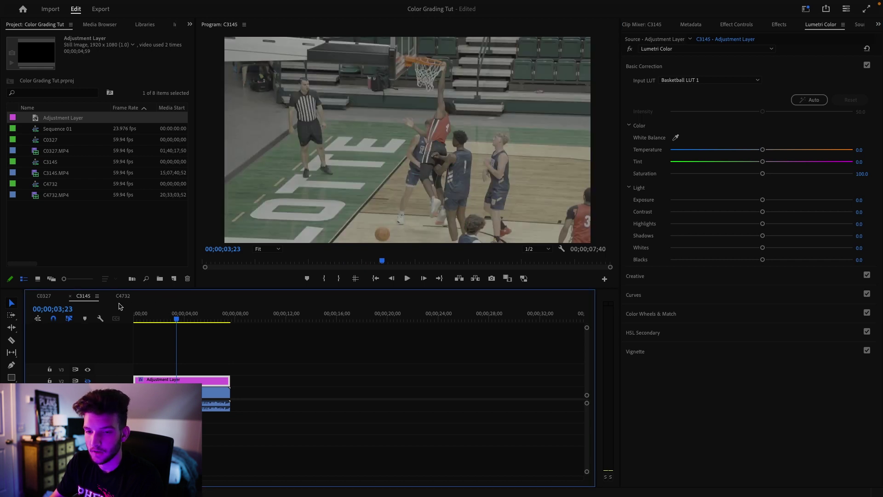
left_click(90, 379)
- In the C4732 sequence, load Basketball LUT 1.cube on the adjustment layer and preview the clip at 00;00;03;08
left_click(125, 296)
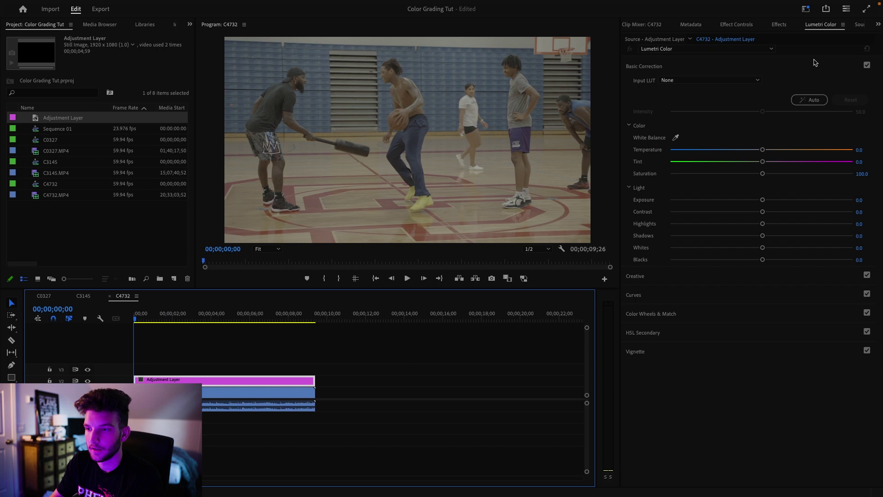
left_click(708, 82)
left_click(699, 112)
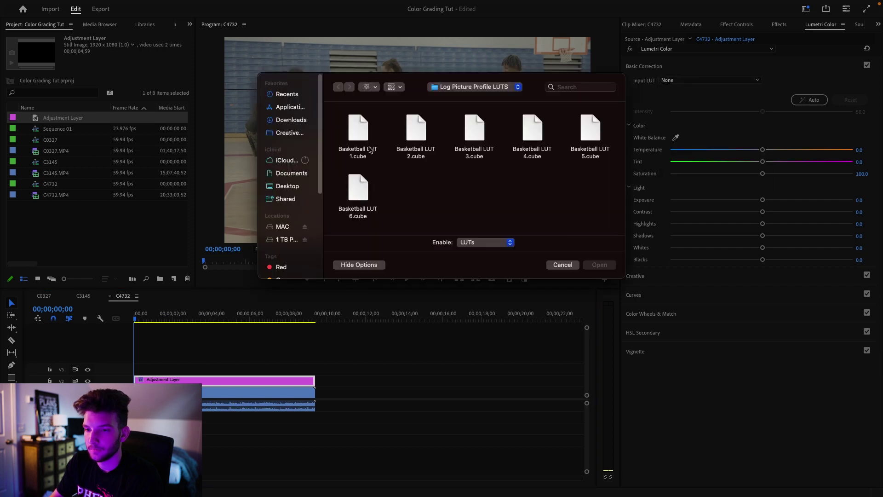
left_click(358, 133)
left_click(600, 265)
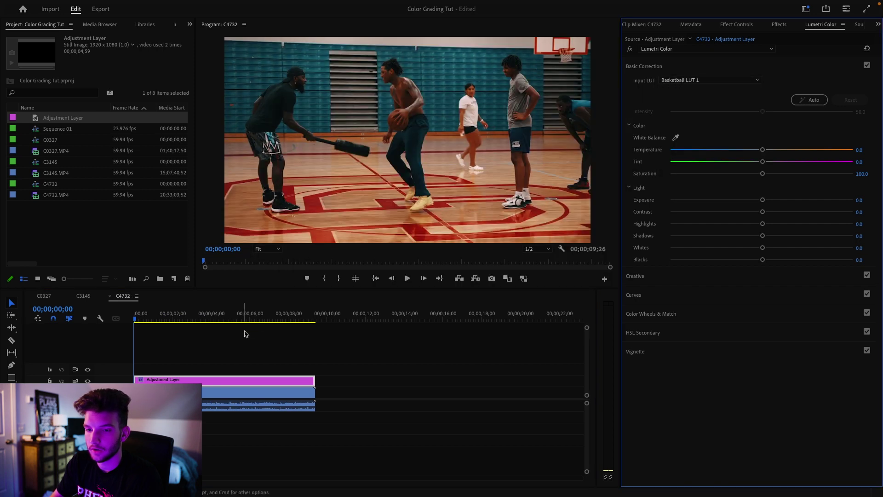
left_click_drag(156, 322, 195, 327)
left_click(88, 381)
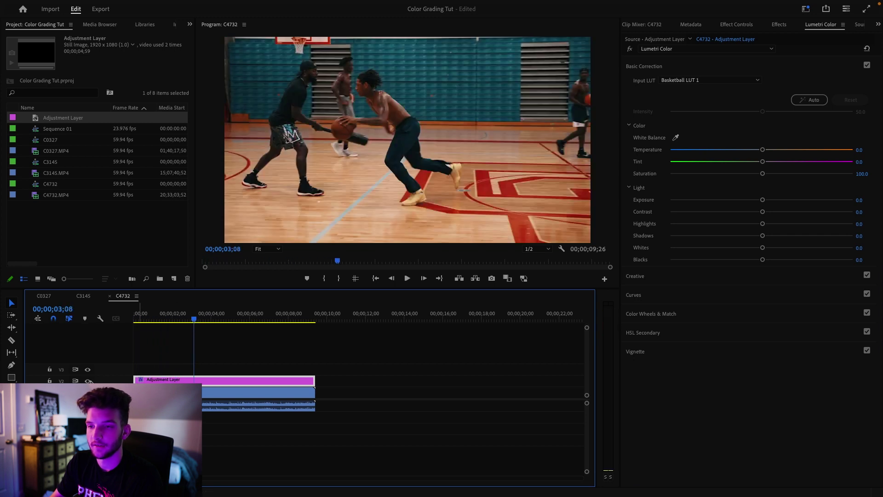
- Load Basketball LUT 3.cube as the C4732 adjustment layer's input LUT and lower the temperature to -32.2
left_click(694, 79)
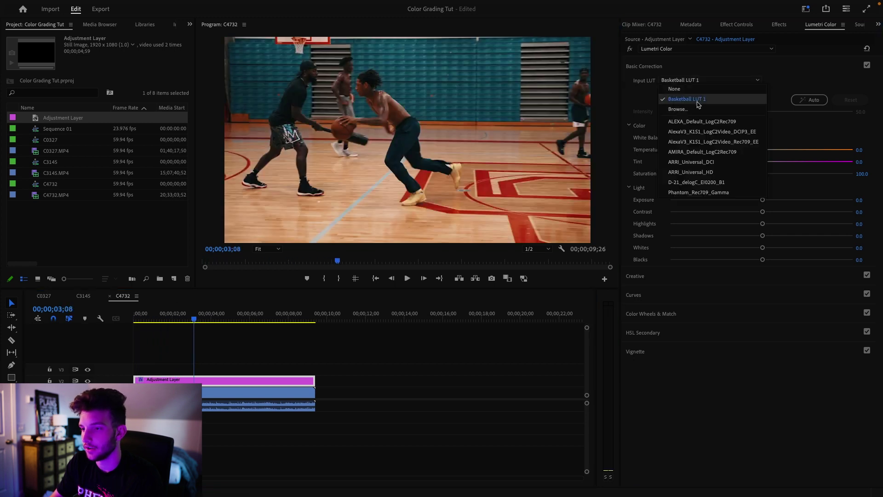
left_click(695, 107)
left_click(490, 153)
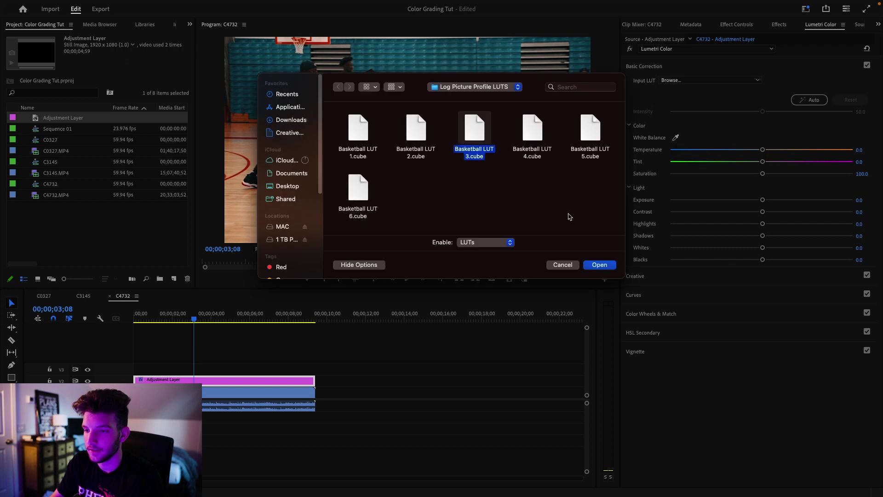
left_click(599, 265)
left_click_drag(195, 325, 165, 327)
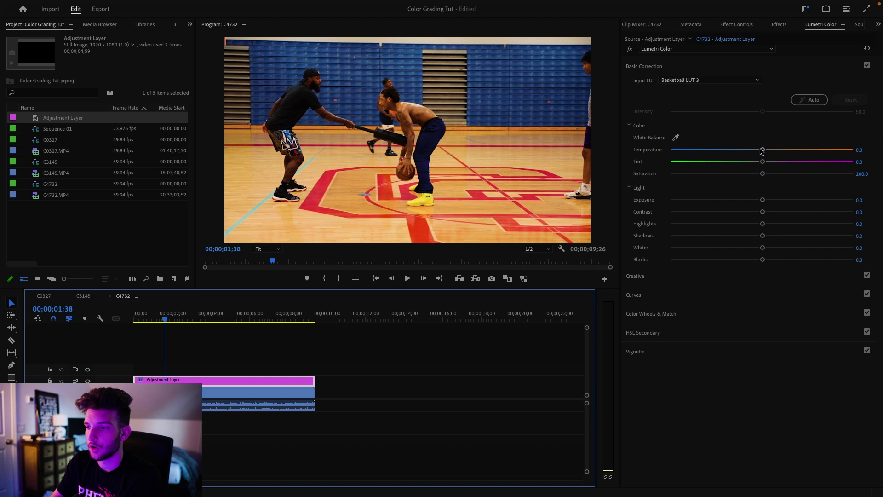
left_click_drag(763, 151, 742, 151)
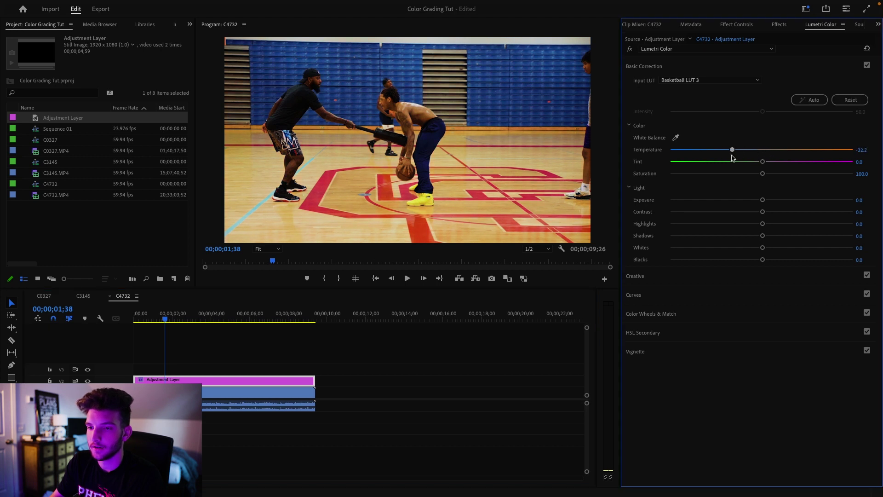
- Switch the input LUT to Basketball LUT 5.cube and set the tint to 27.1 and the temperature to -22.6
left_click(707, 79)
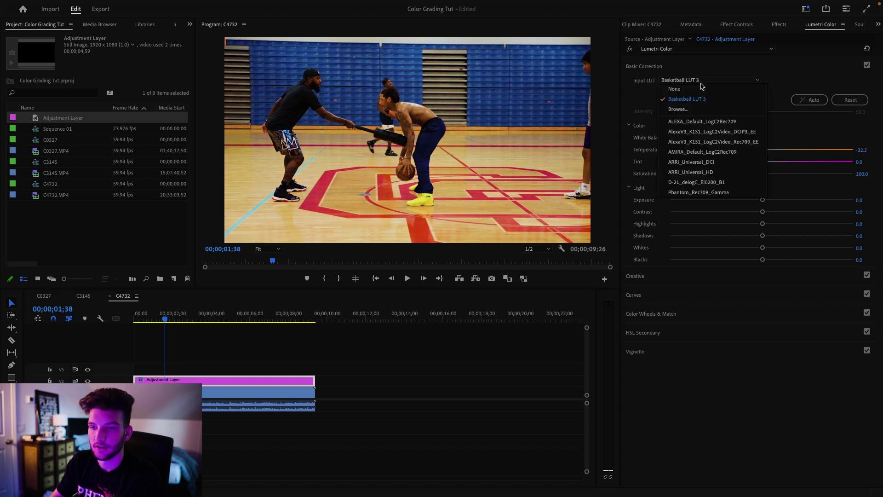
left_click(699, 106)
left_click(599, 265)
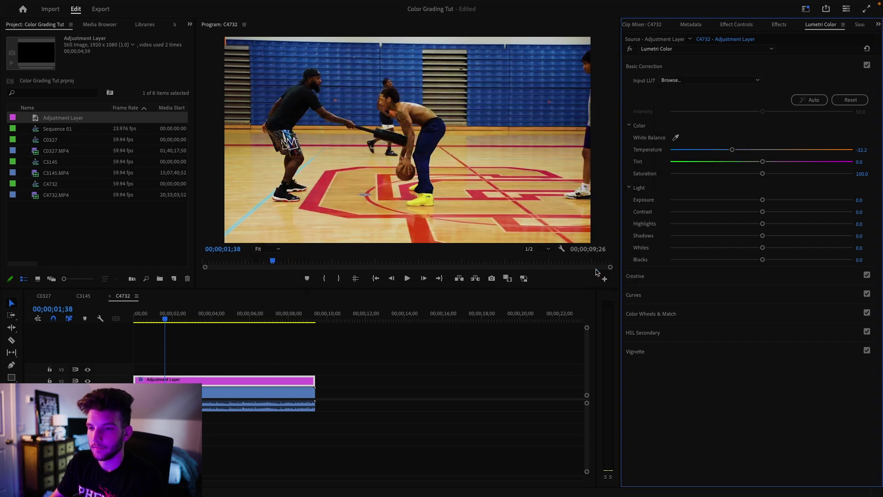
left_click_drag(166, 320, 156, 320)
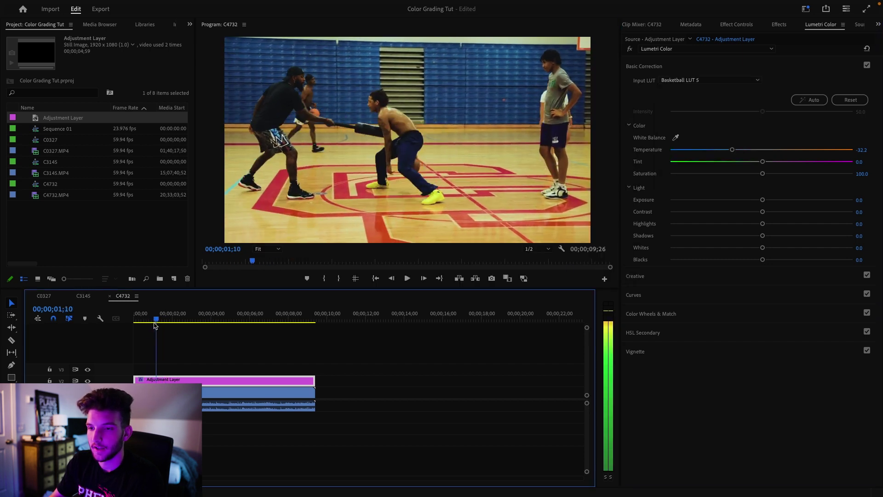
left_click_drag(763, 162, 786, 164)
left_click_drag(731, 150, 738, 153)
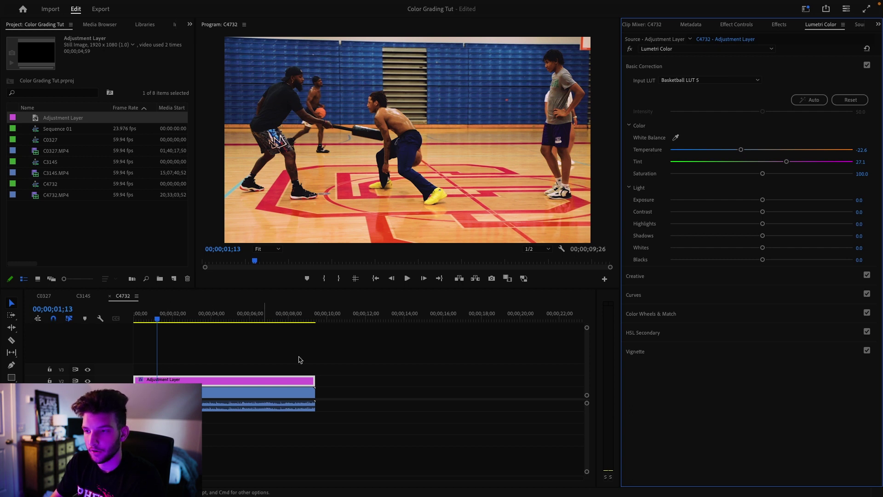
- Delete the adjustment layers from the C4732 and C3145 sequences and return the C3145 playhead to 00;00;00;00
left_click(290, 379)
key("Delete")
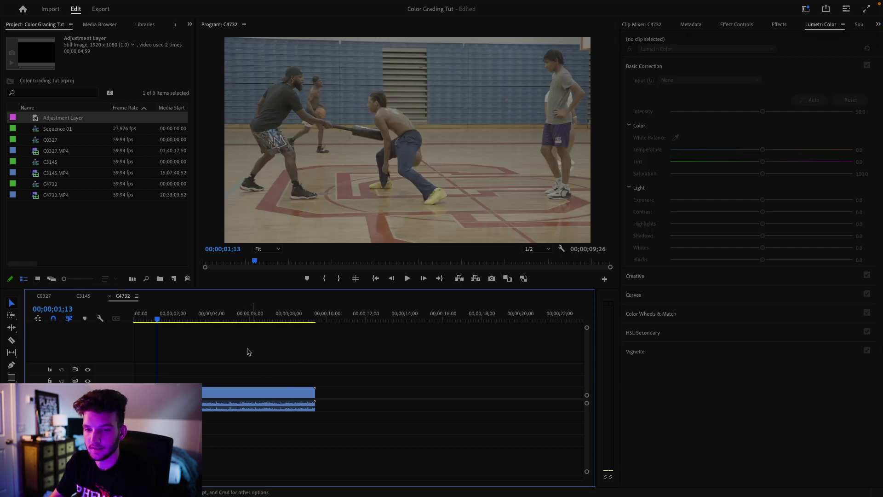
left_click(85, 297)
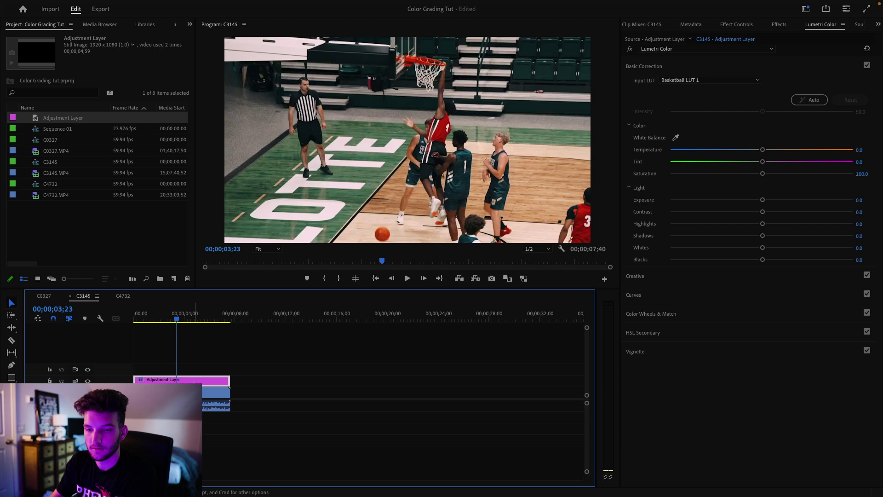
key("Delete")
left_click(154, 322)
left_click_drag(155, 322, 133, 327)
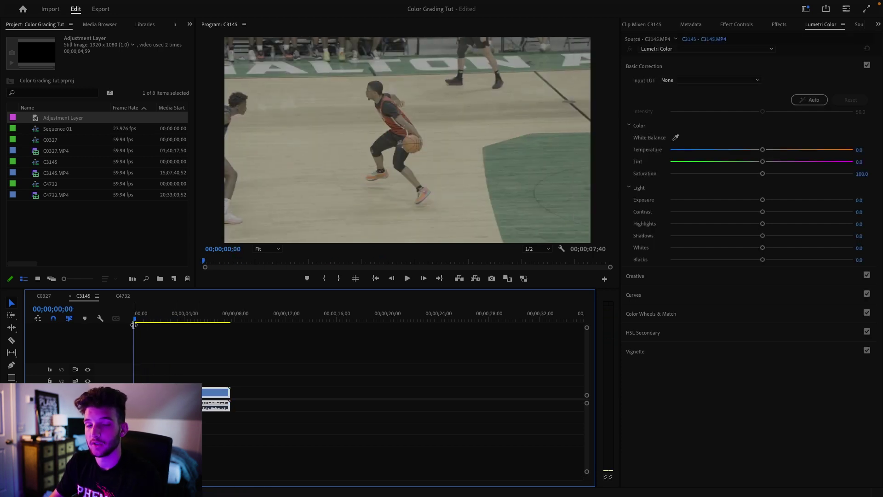
- In the C0327 sequence, replace the graded adjustment layer with a fresh one covering the whole clip
left_click(45, 297)
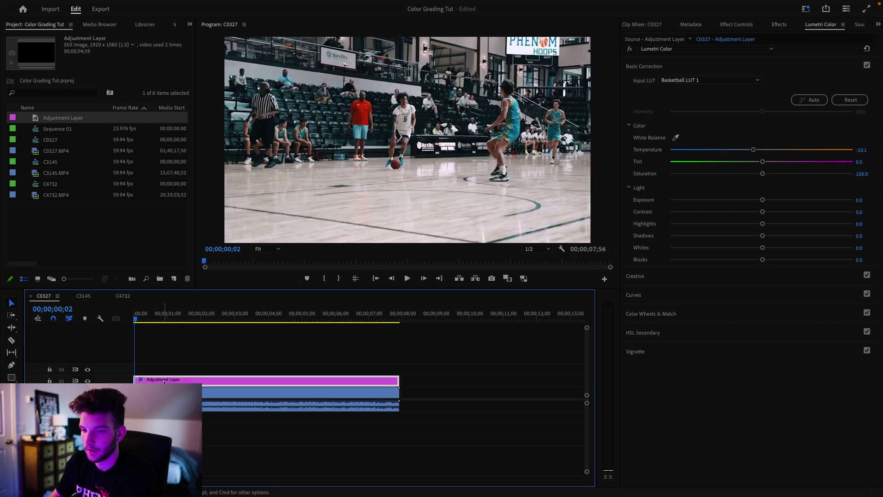
key("Delete")
left_click_drag(58, 118, 140, 379)
left_click_drag(299, 379, 399, 379)
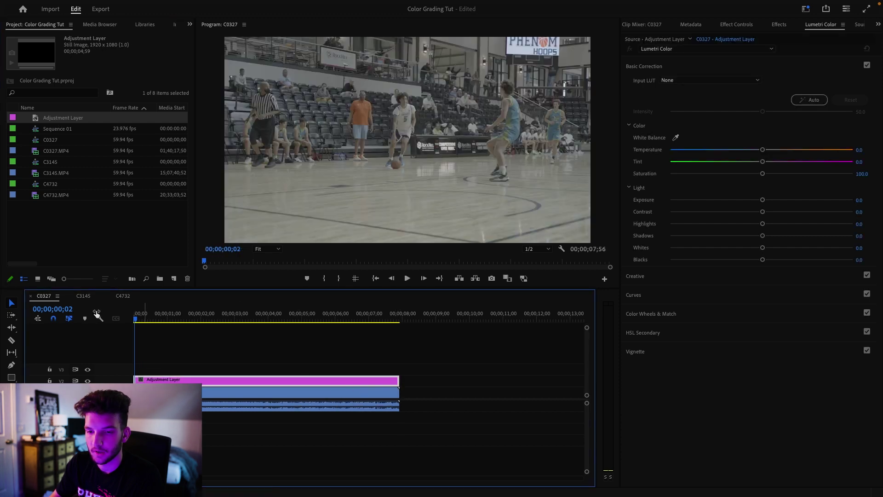
- Add a fresh adjustment layer above the clip in the C3145 sequence and extend it to the clip's end
left_click(86, 297)
left_click_drag(63, 120, 140, 379)
left_click_drag(195, 379, 230, 386)
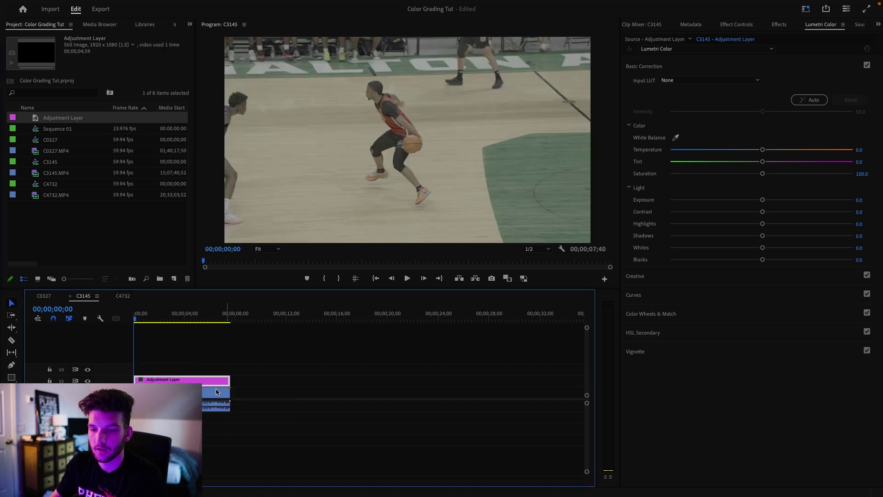
- Load Sony Slog 3 to Rec 709 _ V1.cube from the MAC drive's LUTS folder as input LUT and compare with V2 hidden and shown
left_click(678, 82)
left_click(688, 115)
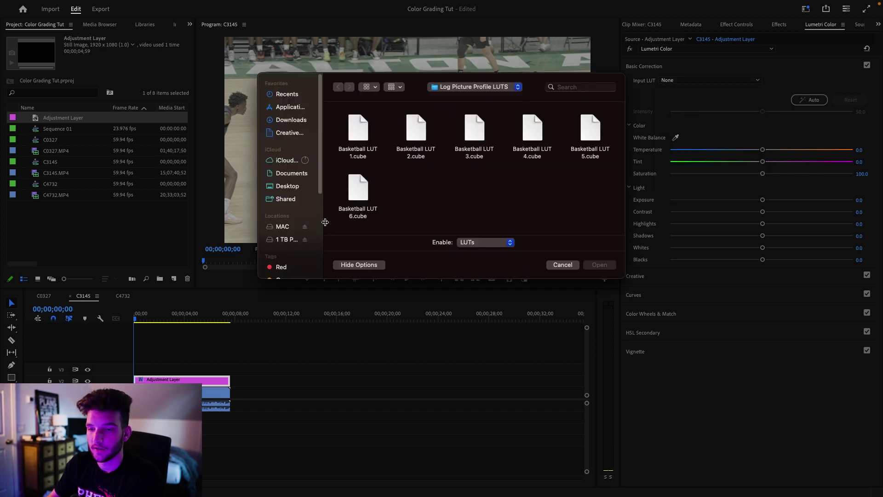
left_click(282, 227)
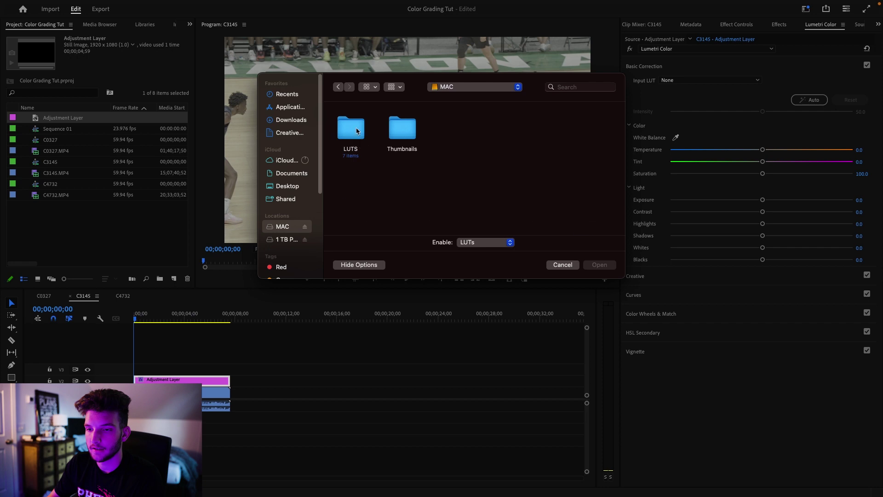
scroll(619, 153, "down", 3)
left_click_drag(620, 153, 622, 191)
left_click(531, 133)
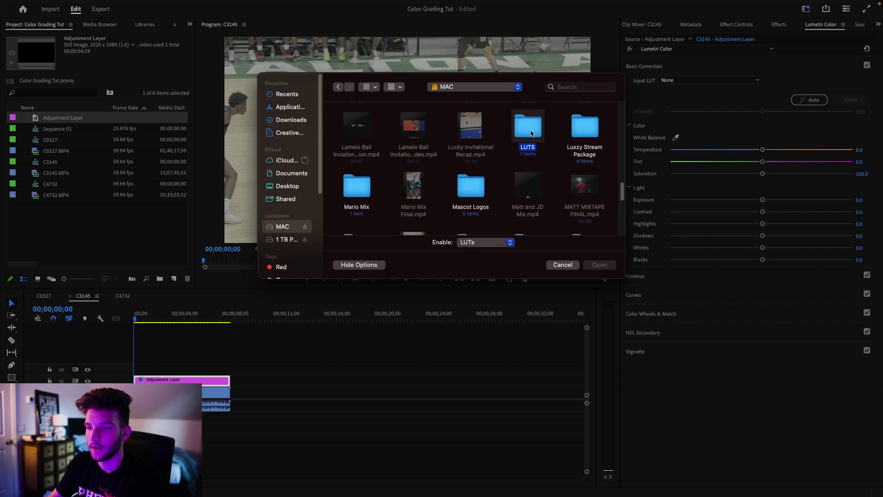
double_click(531, 133)
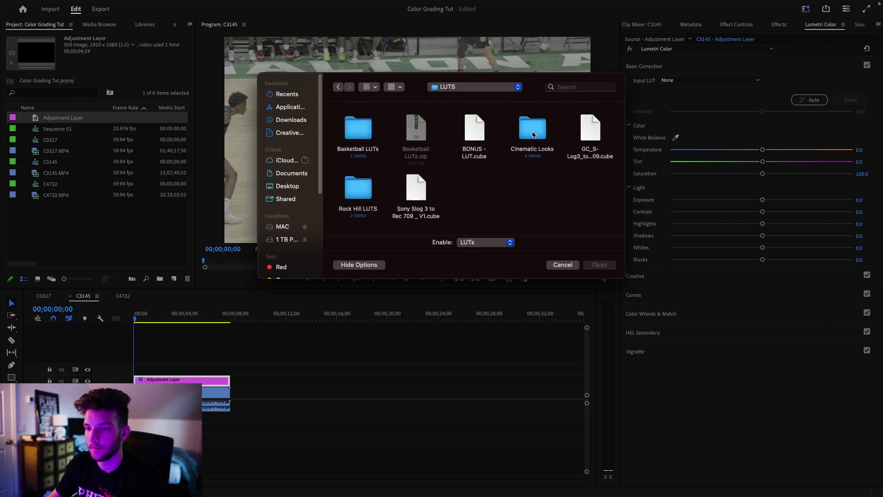
left_click(408, 219)
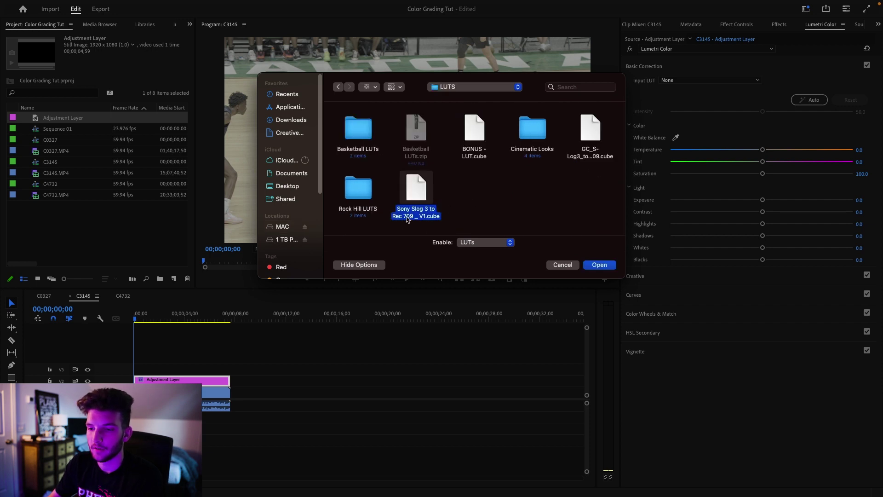
left_click(600, 266)
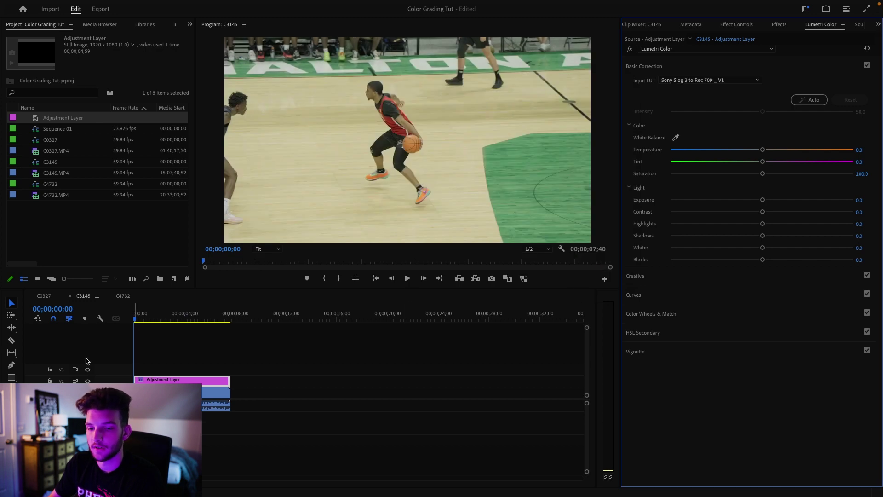
left_click(88, 380)
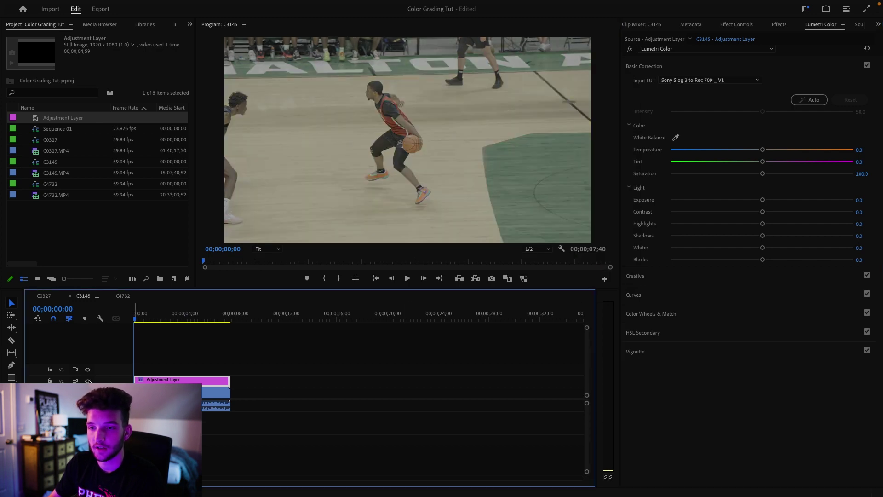
left_click(87, 381)
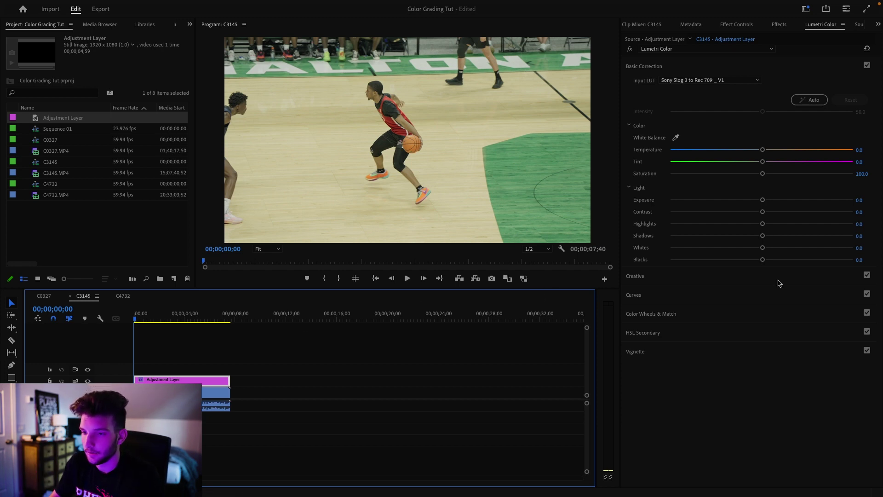
- Show the Lumetri Scopes and set the C3145 adjustment layer's contrast to 150
left_click(189, 24)
left_click(223, 84)
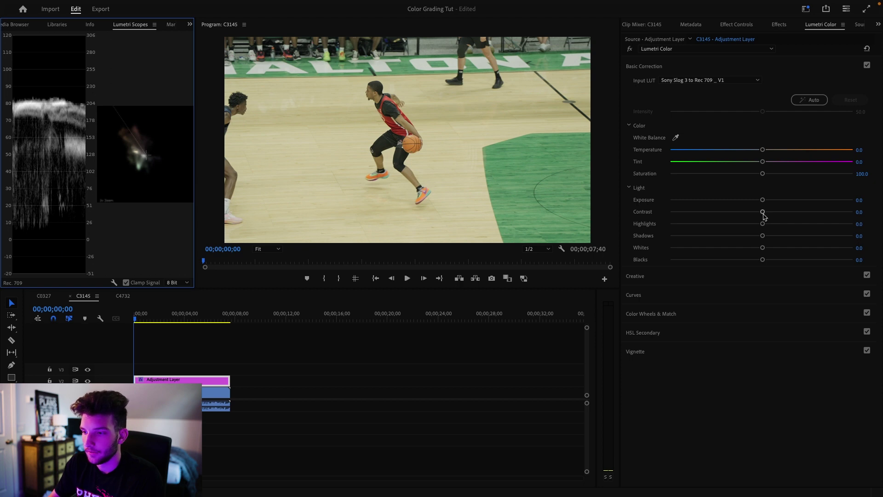
left_click_drag(763, 212, 853, 211)
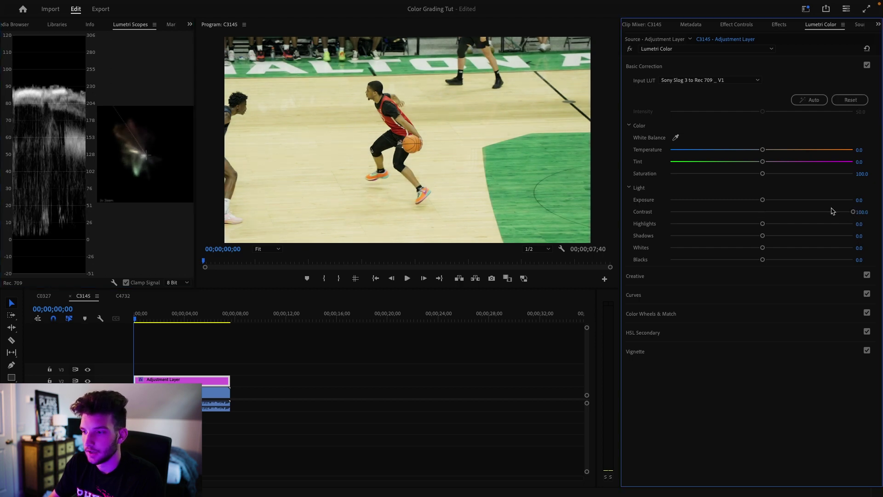
mouse_move(861, 212)
left_mouse_down()
mouse_move(882, 212)
mouse_move(863, 212)
left_mouse_up()
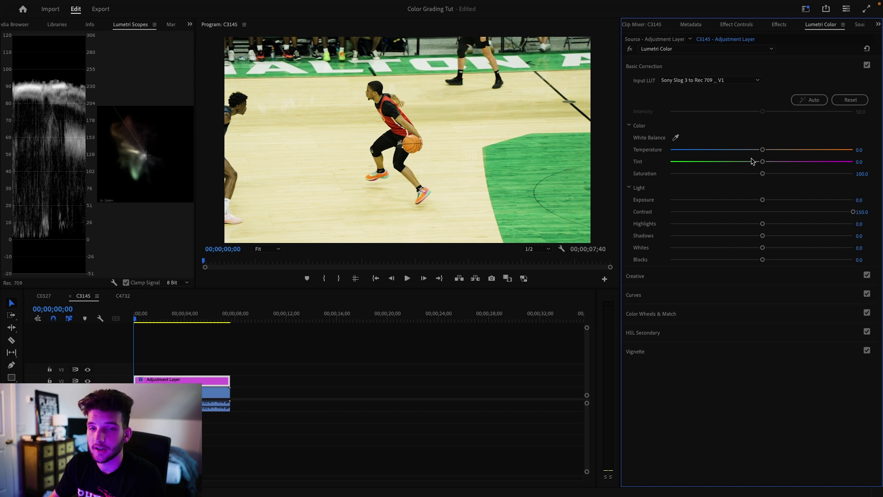
- Set the temperature to 1.0 and the tint to 24.1, then compare the grade with V2 hidden and shown
mouse_move(762, 150)
left_mouse_down()
mouse_move(750, 152)
mouse_move(762, 151)
left_mouse_up()
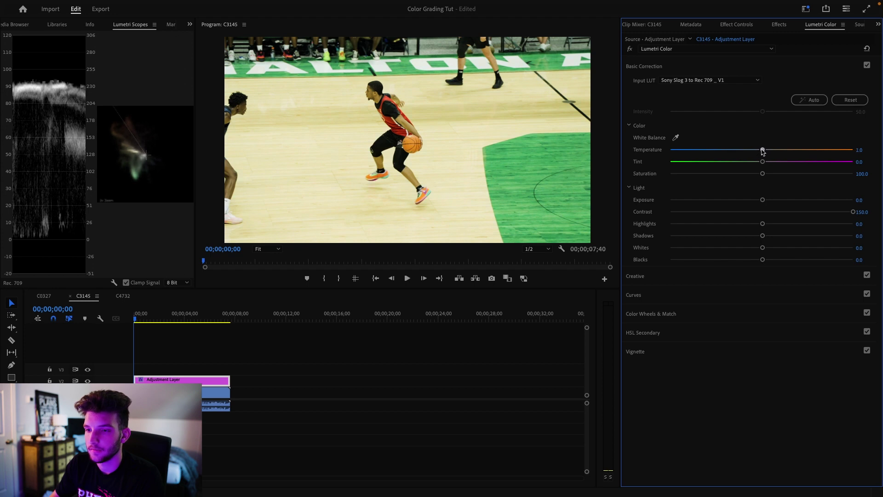
left_click_drag(762, 163, 785, 165)
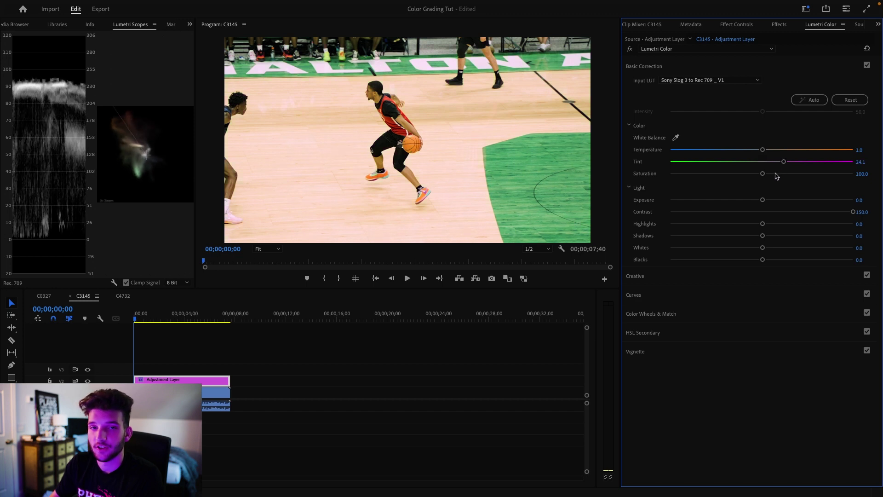
left_click(88, 380)
left_click(88, 380)
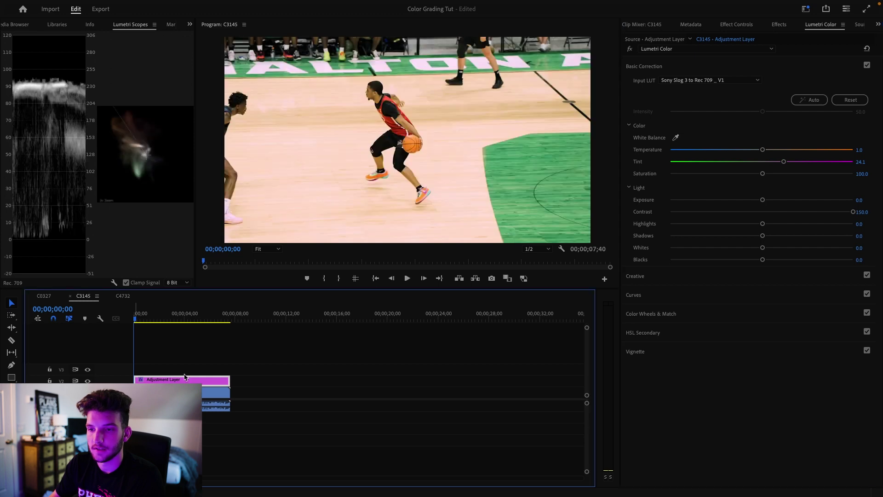
- Set highlights to -27.1, shadows to -37.2, whites to -0.5 and blacks to -2.5 in the basic correction
left_click(763, 201)
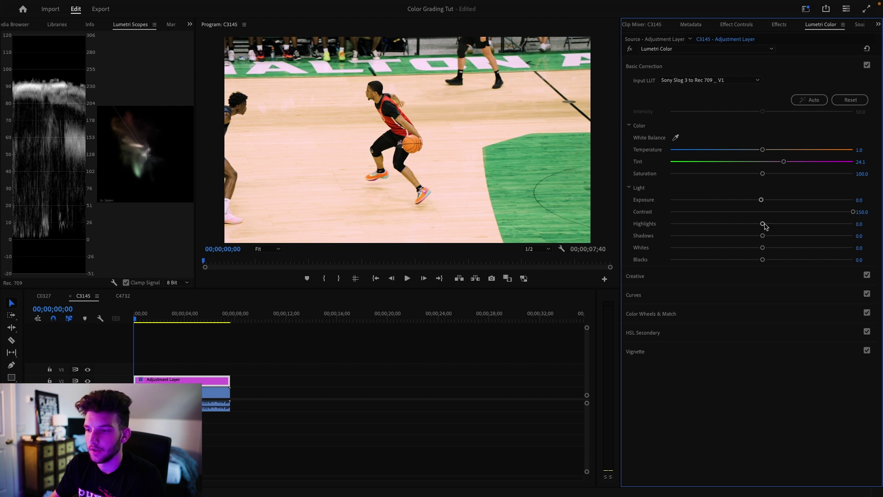
left_click_drag(763, 224, 728, 236)
left_click(137, 378)
key("shift+e")
key("shift+e")
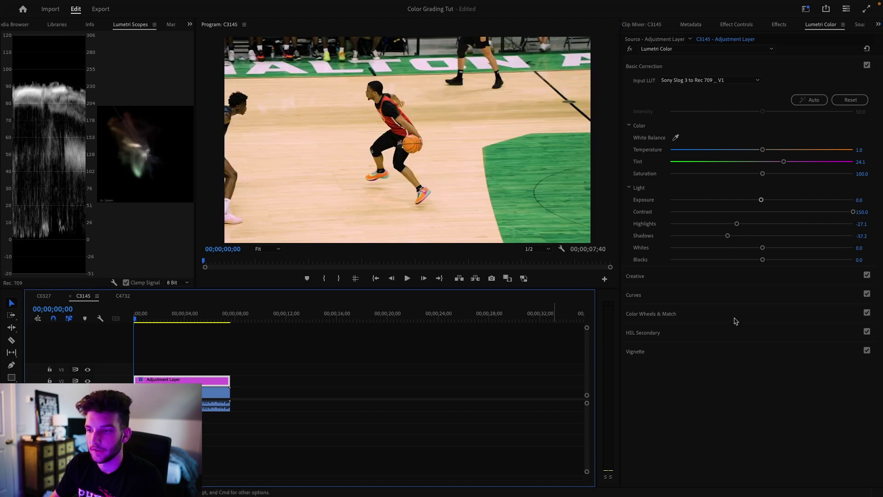
mouse_move(762, 251)
left_mouse_down()
mouse_move(774, 248)
mouse_move(758, 250)
mouse_move(771, 258)
mouse_move(751, 258)
mouse_move(759, 259)
left_mouse_up()
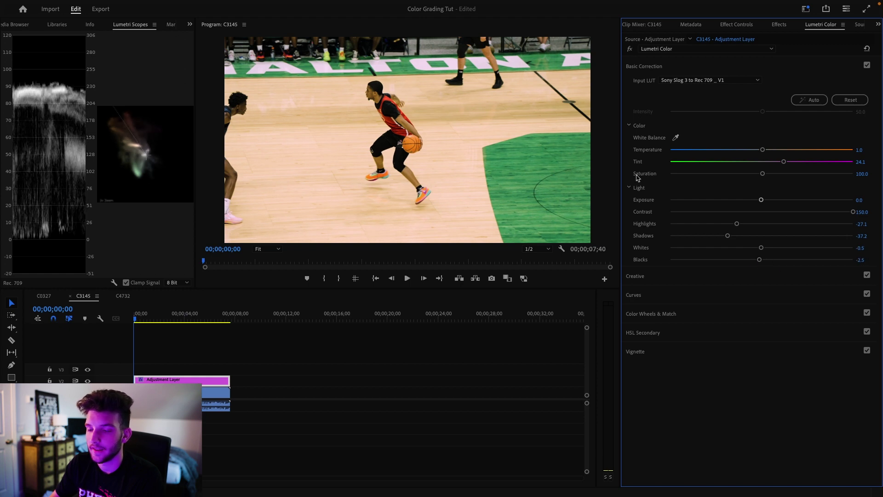
- On the Hue vs Hue curve, anchor the red and orange hues and raise the orange-red between them slightly
left_click(630, 125)
left_click(629, 141)
left_click(630, 158)
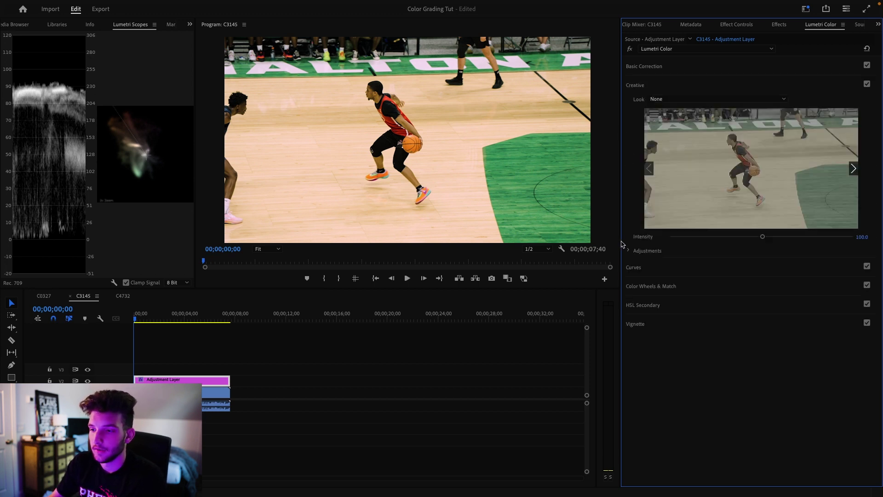
left_click(631, 87)
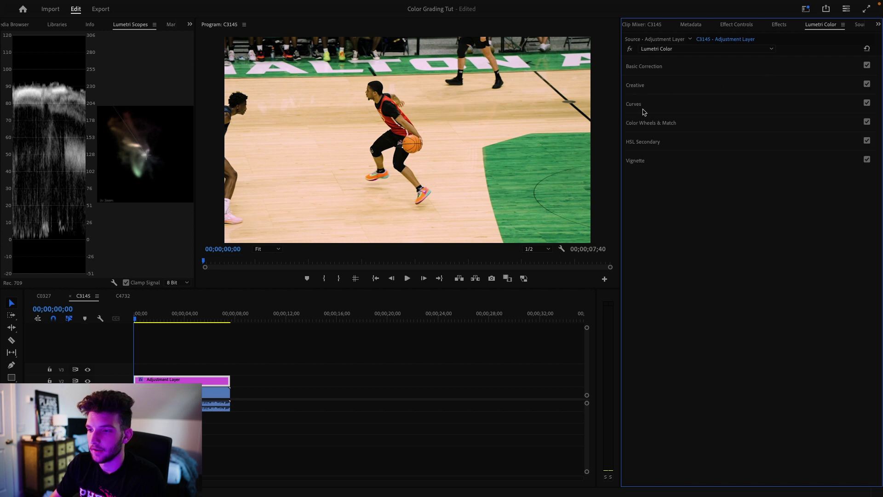
left_click(657, 113)
left_click(628, 135)
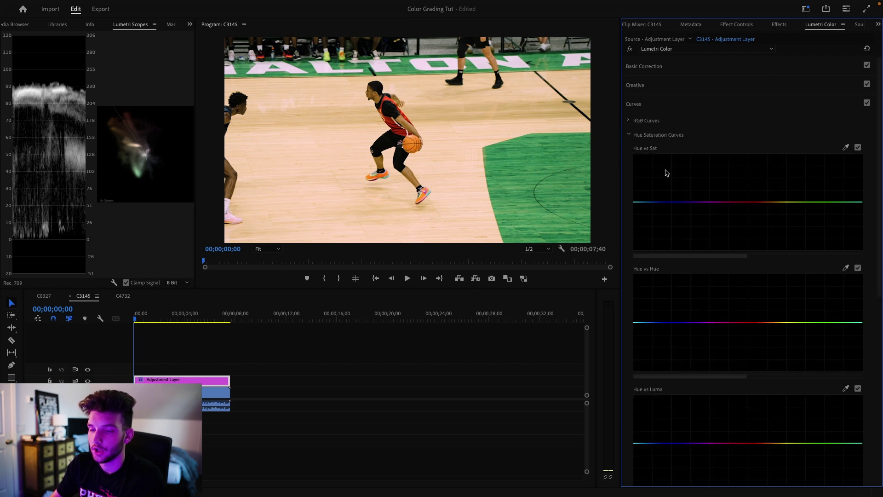
scroll(685, 267, "down", 3)
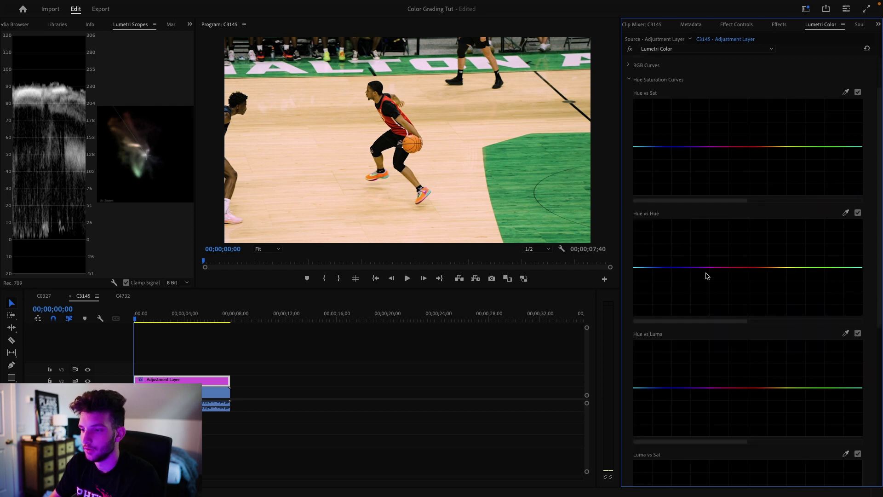
left_click(744, 267)
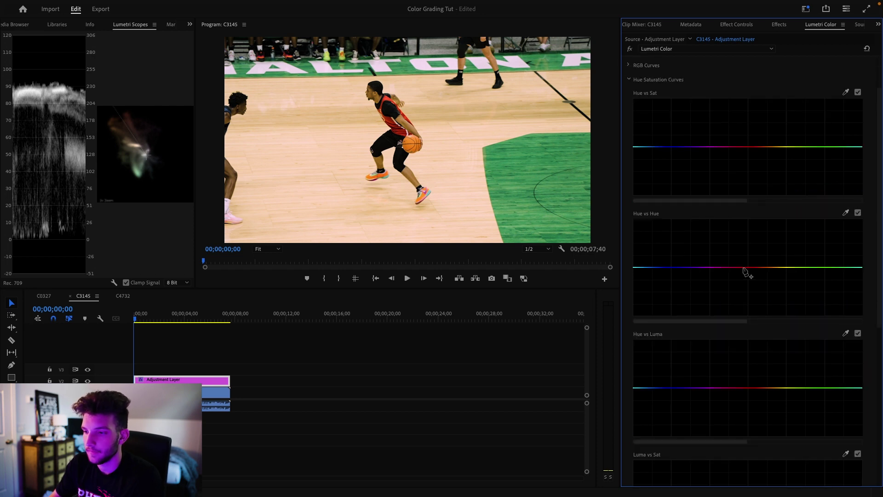
left_click(774, 267)
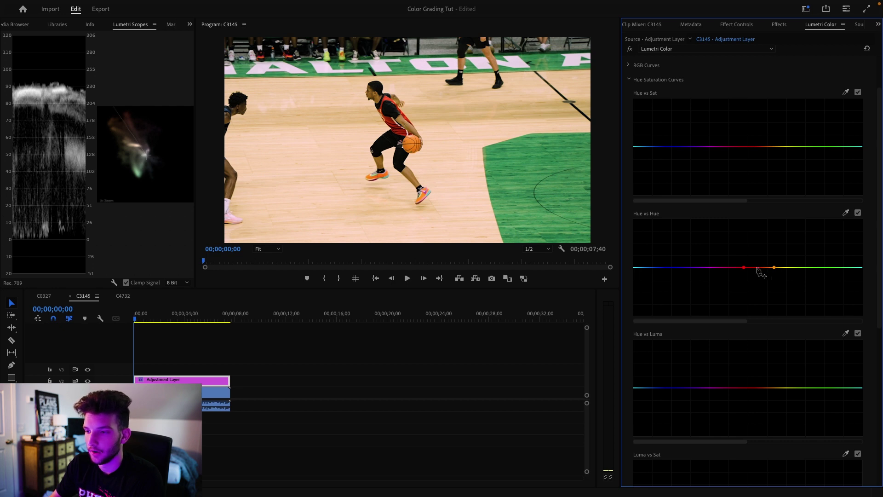
left_click_drag(758, 267, 759, 266)
- On the Hue vs Sat curve, anchor red and orange and slightly lower the saturation of the orange-red between them
left_click(746, 146)
left_click(771, 147)
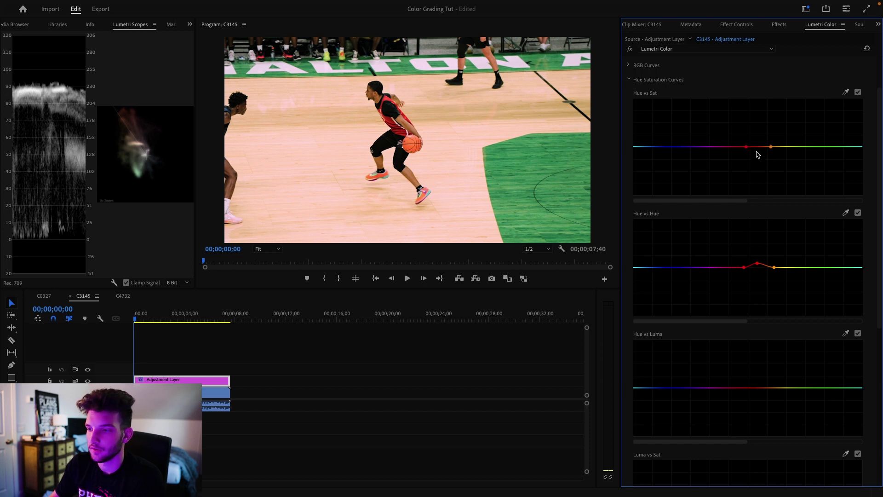
mouse_move(757, 147)
left_mouse_down()
mouse_move(755, 182)
mouse_move(755, 119)
mouse_move(757, 173)
mouse_move(758, 150)
left_mouse_up()
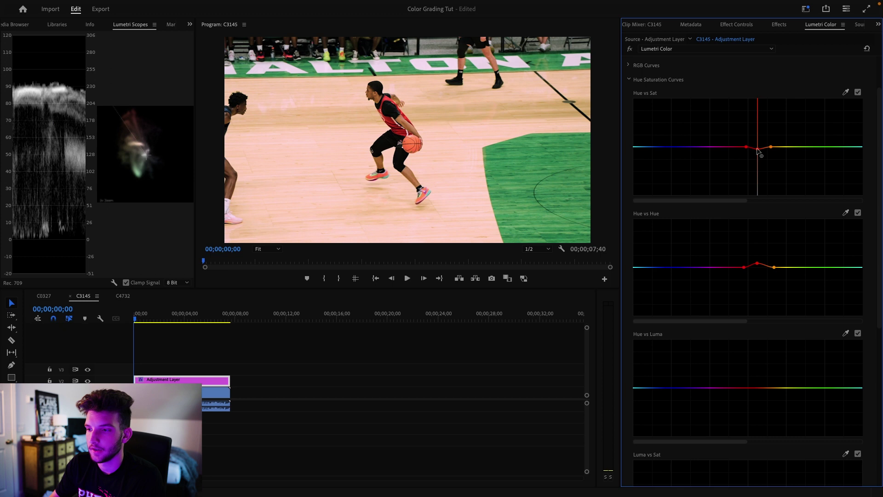
left_click_drag(758, 151, 758, 150)
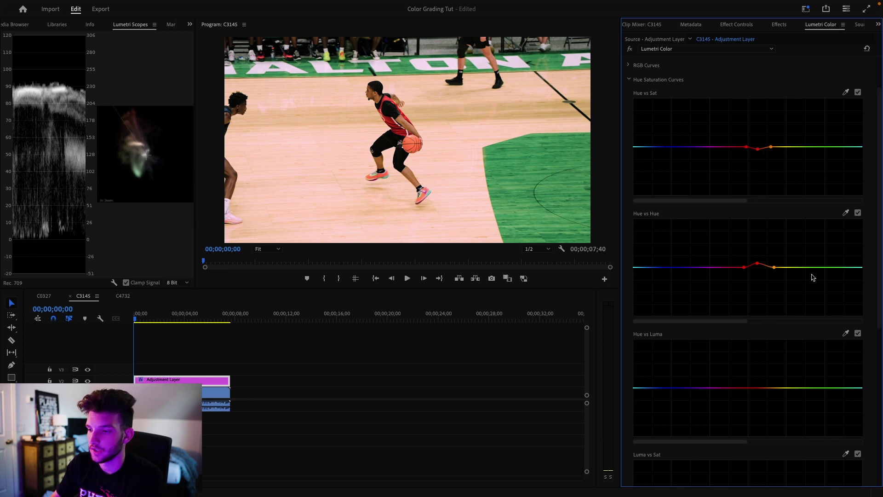
- Raise the greens slightly on both the Hue vs Hue and Hue vs Sat curves, between anchors at yellow and the far green
left_click(794, 267)
left_click(842, 267)
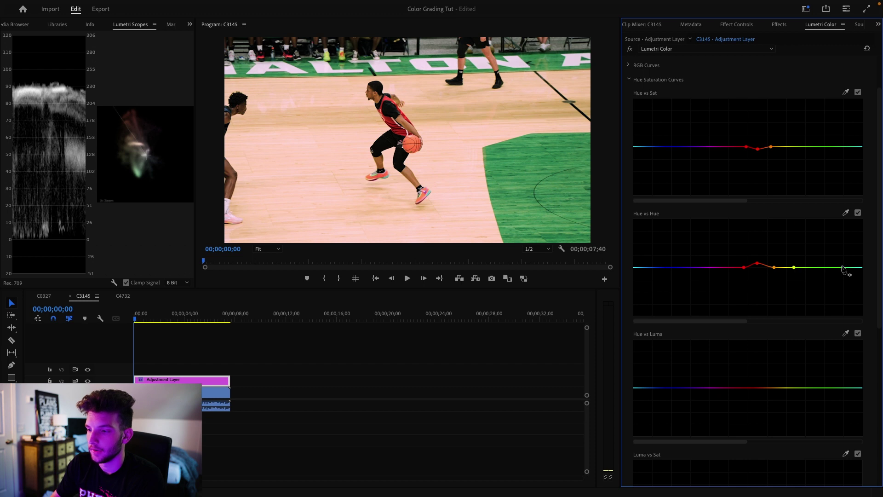
left_click_drag(814, 266, 815, 301)
left_click_drag(815, 303, 816, 266)
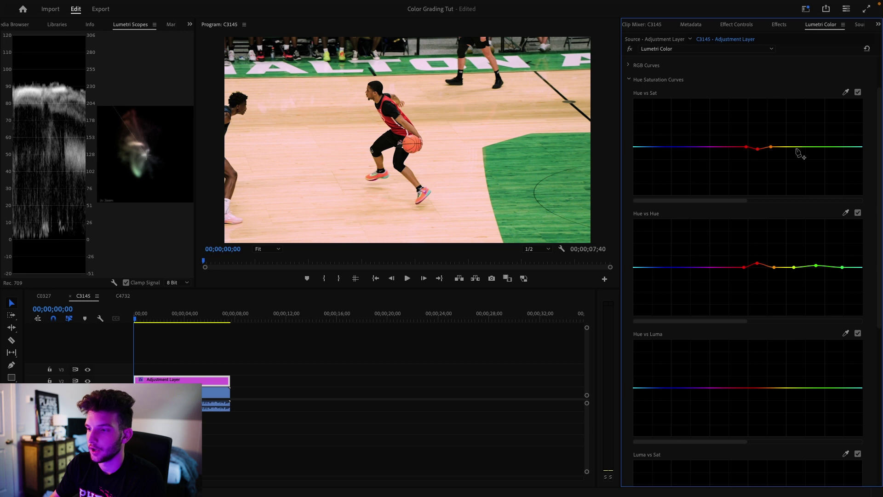
mouse_move(818, 147)
left_mouse_down()
mouse_move(815, 135)
mouse_move(817, 142)
left_mouse_up()
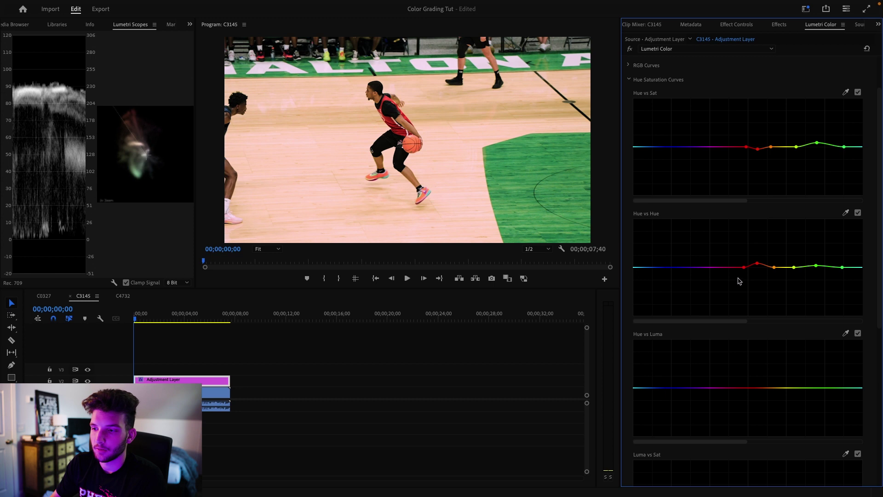
- Lower the reds slightly on Hue vs Hue, boost them strongly on Hue vs Sat, and compare with V2 hidden and shown
mouse_move(745, 268)
left_mouse_down()
mouse_move(743, 251)
mouse_move(744, 272)
left_mouse_up()
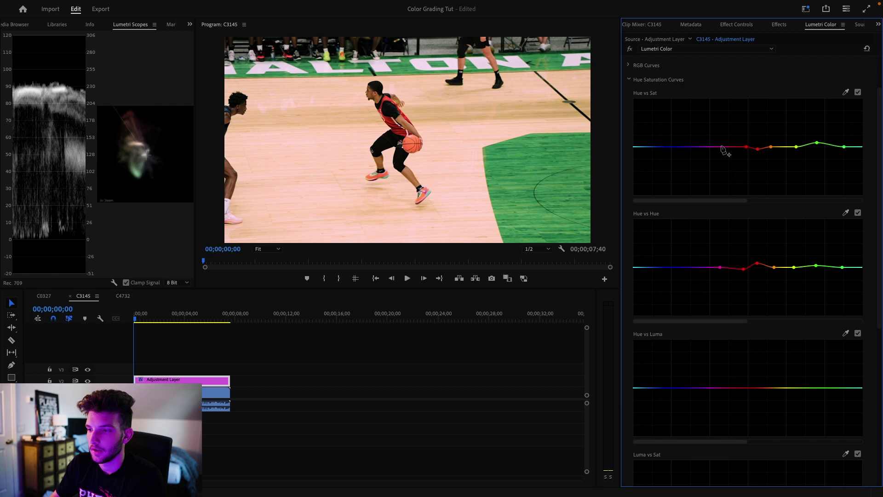
left_click_drag(746, 146, 744, 130)
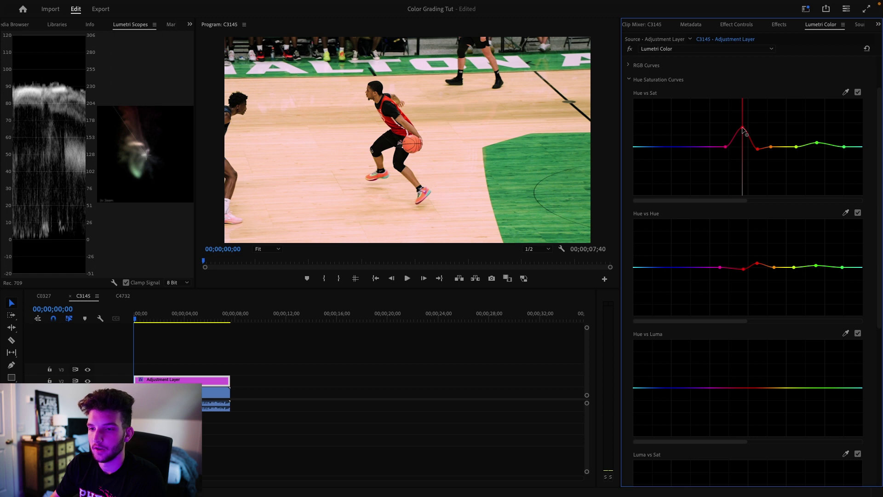
left_click_drag(744, 130, 744, 128)
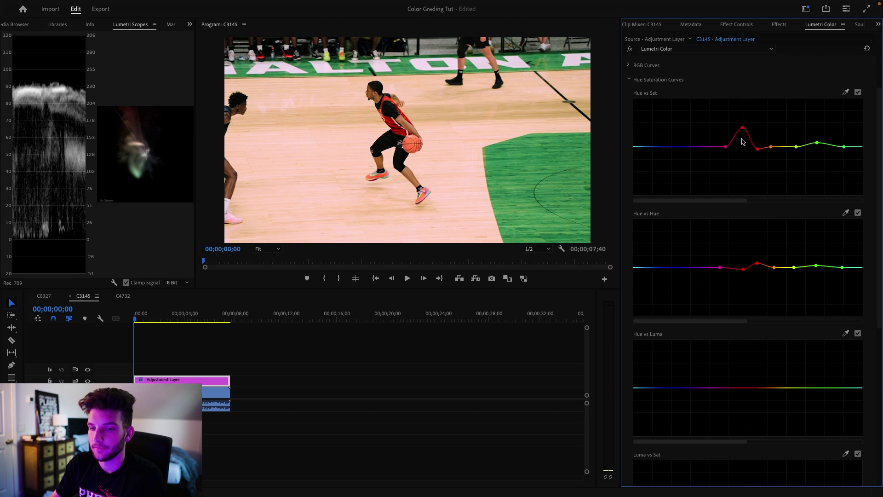
left_click(88, 381)
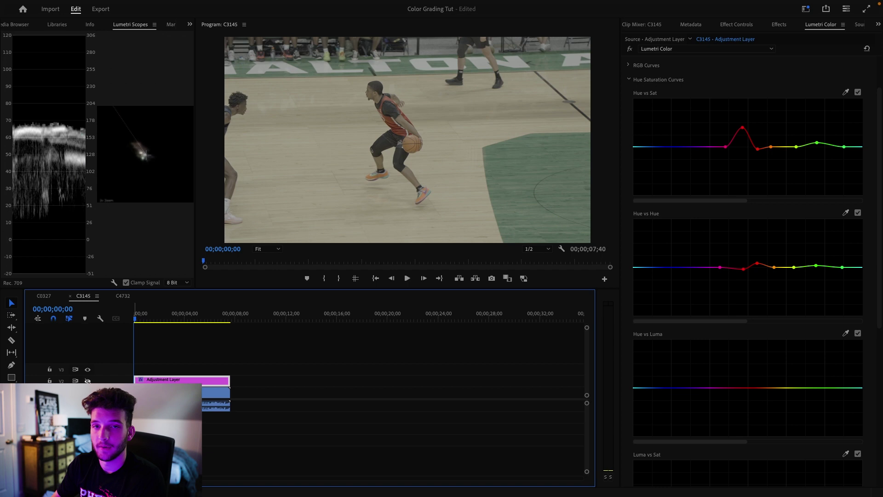
left_click(88, 381)
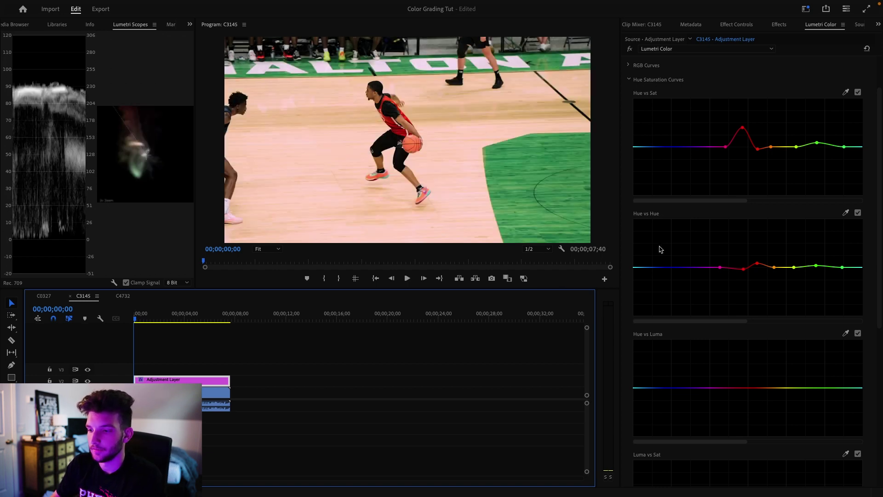
- On the Hue vs Luma curve, darken the reds slightly between anchors at magenta-red and orange
scroll(677, 307, "down", 1)
scroll(733, 350, "down", 2)
left_click(731, 324)
left_click(764, 323)
mouse_move(748, 323)
left_mouse_down()
mouse_move(743, 281)
mouse_move(745, 347)
mouse_move(746, 330)
left_mouse_up()
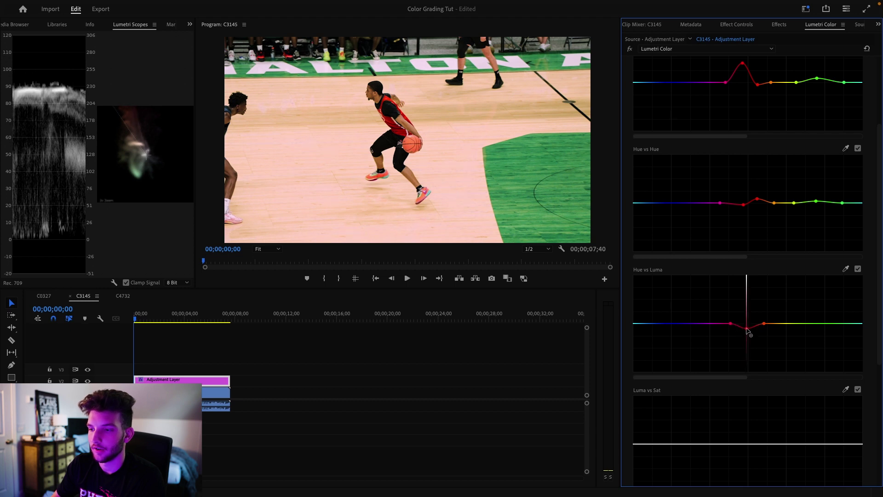
left_click_drag(746, 330, 747, 329)
- Darken the greens slightly on the Hue vs Luma curve with three points from yellow-green to green
left_click(799, 323)
left_click(837, 324)
mouse_move(819, 324)
left_mouse_down()
mouse_move(820, 335)
mouse_move(799, 328)
mouse_move(836, 328)
left_mouse_up()
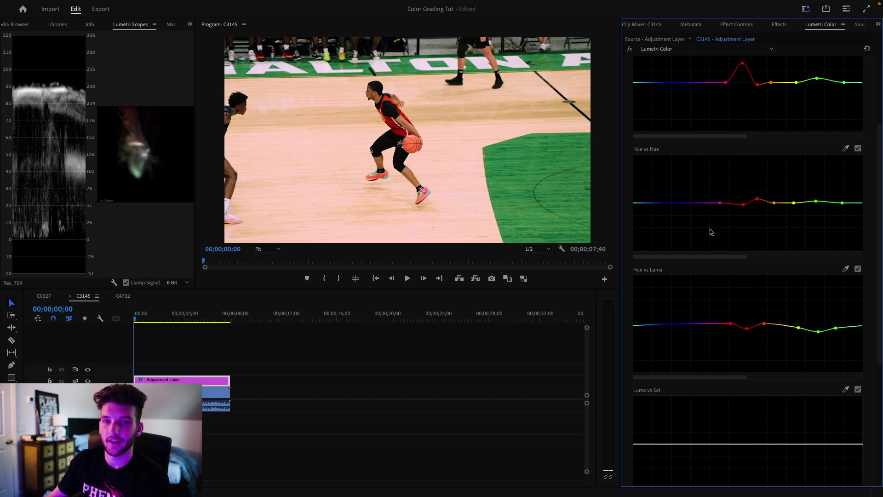
- Shape the white RGB curve into a gentle S by lowering the shadows and raising the highlights, and lift its black point
scroll(720, 220, "up", 3)
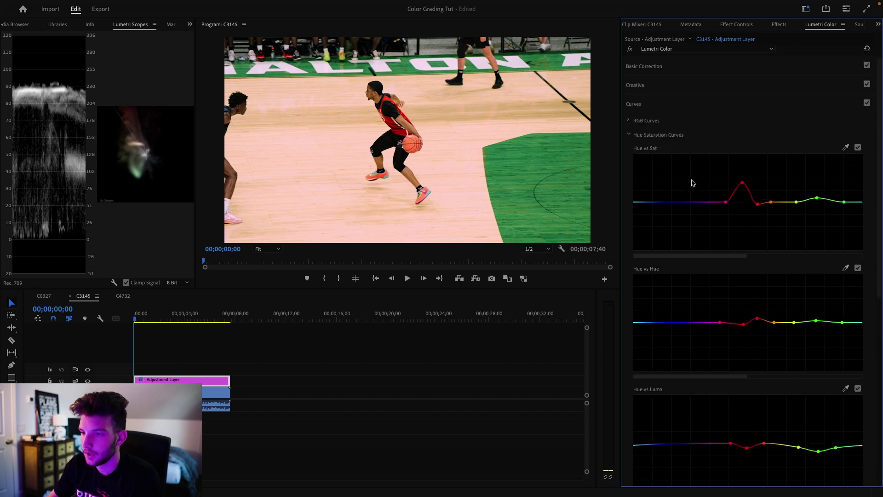
left_click(629, 136)
left_click(629, 136)
left_click(629, 135)
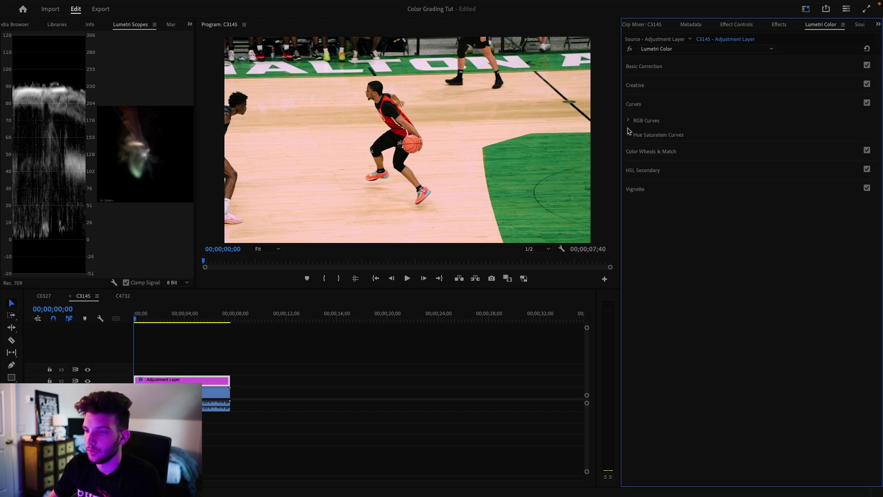
left_click(629, 121)
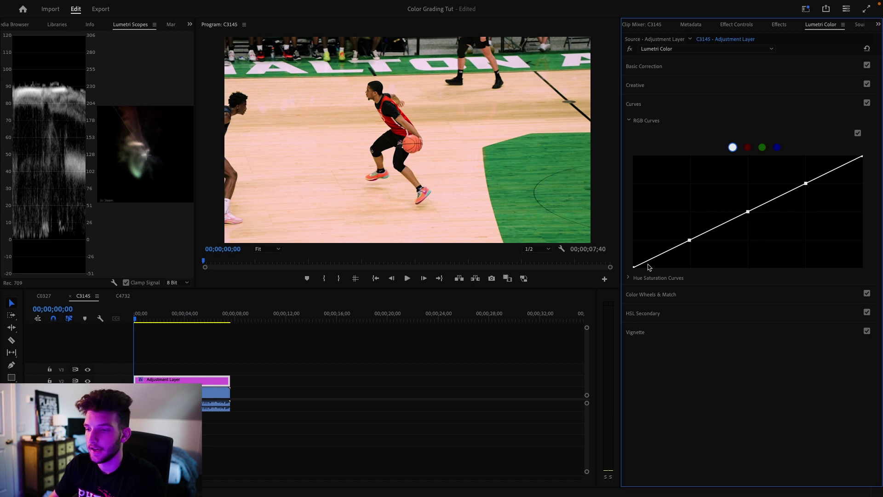
left_click_drag(690, 240, 695, 244)
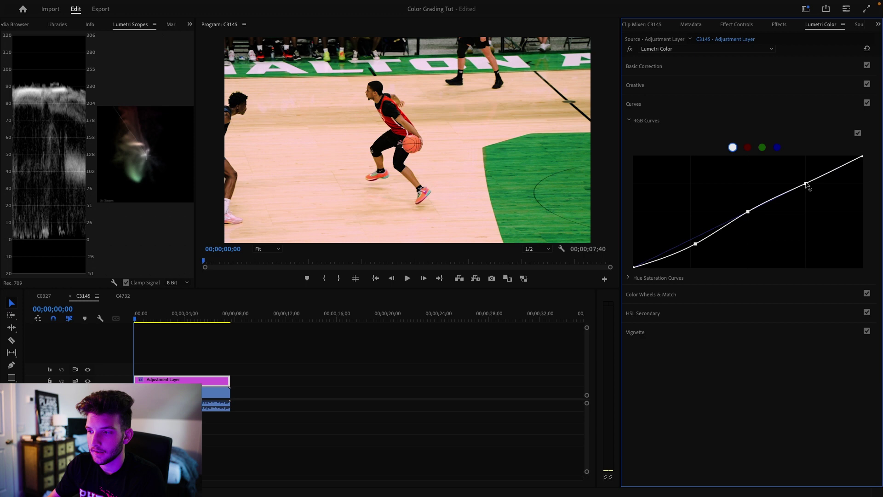
left_click_drag(806, 183, 806, 181)
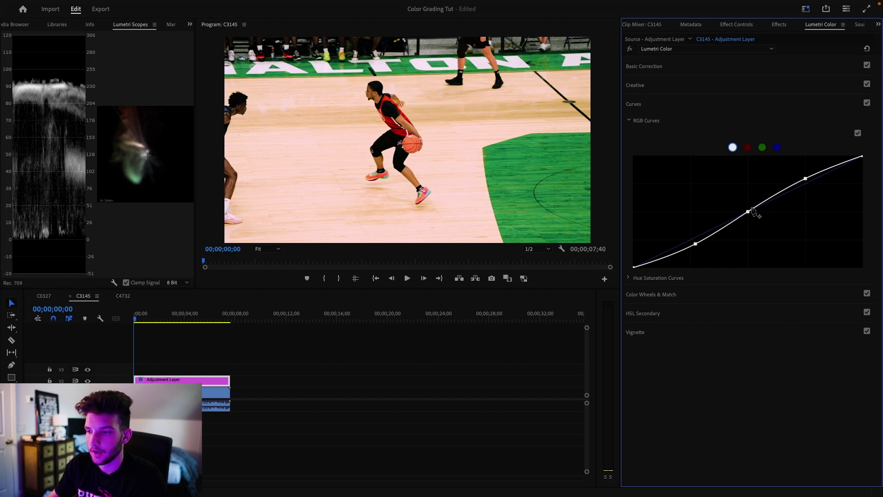
left_click_drag(635, 267, 613, 264)
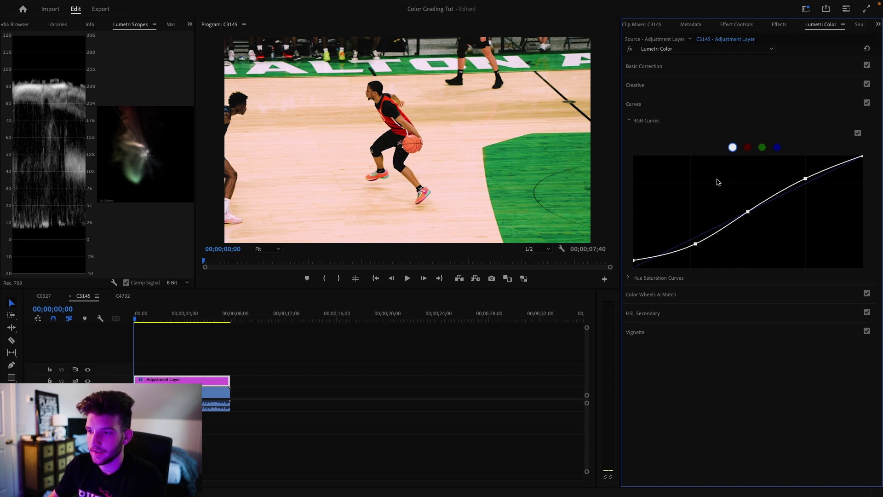
left_click(629, 122)
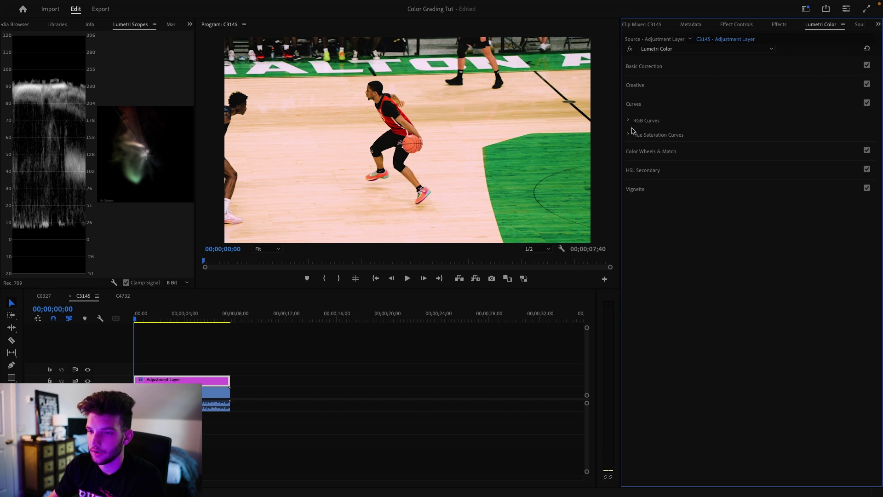
- Key the green court area in HSL Secondary by sampling its color, and check the key with the Color/Gray mask preview
left_click(657, 176)
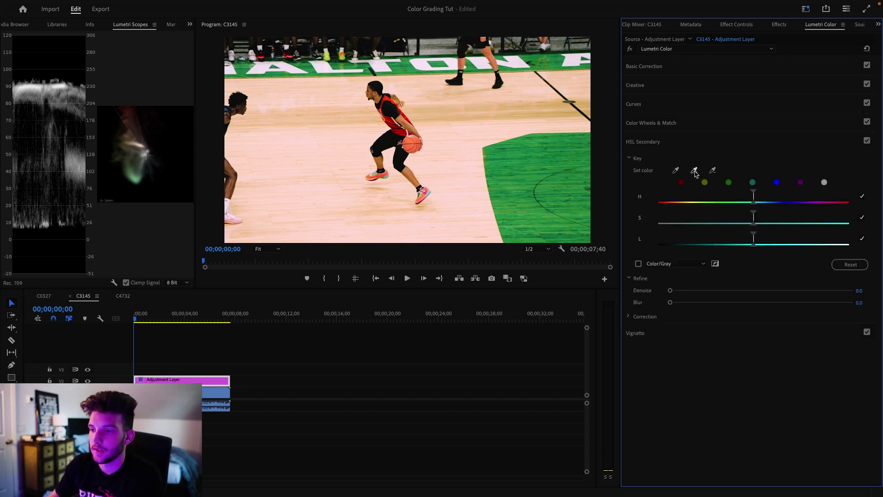
left_click(532, 168)
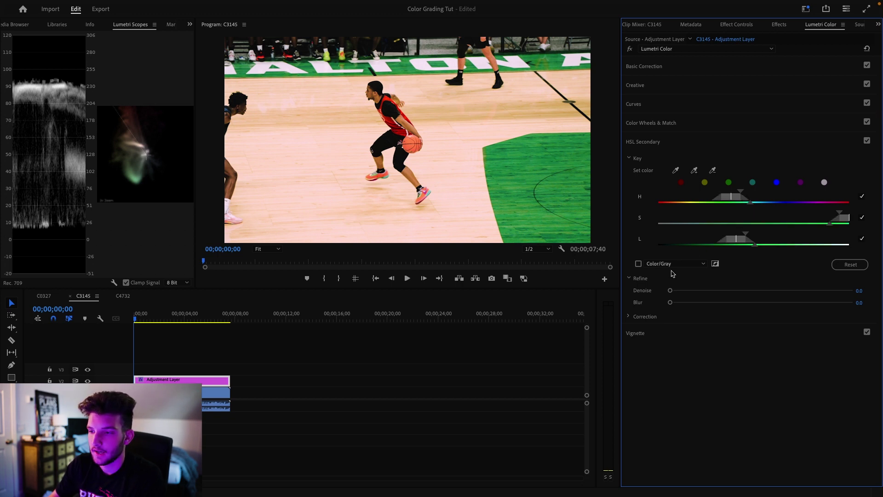
left_click(638, 264)
left_click(638, 264)
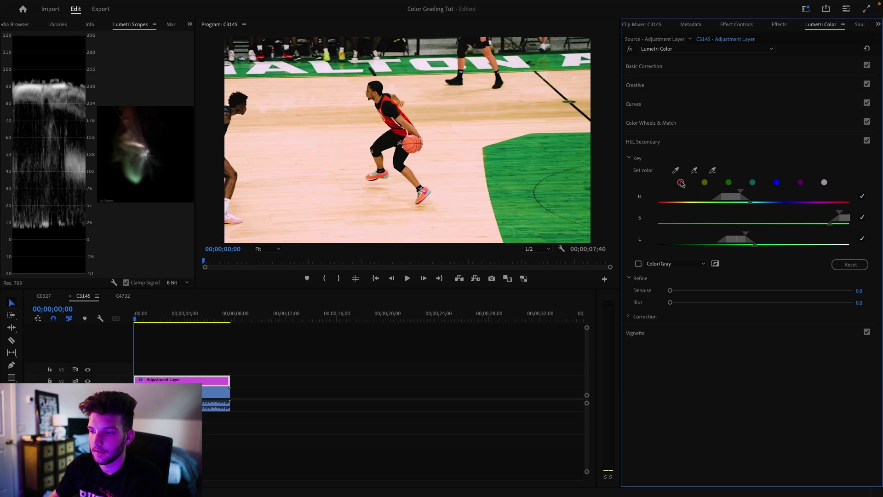
left_click(529, 178)
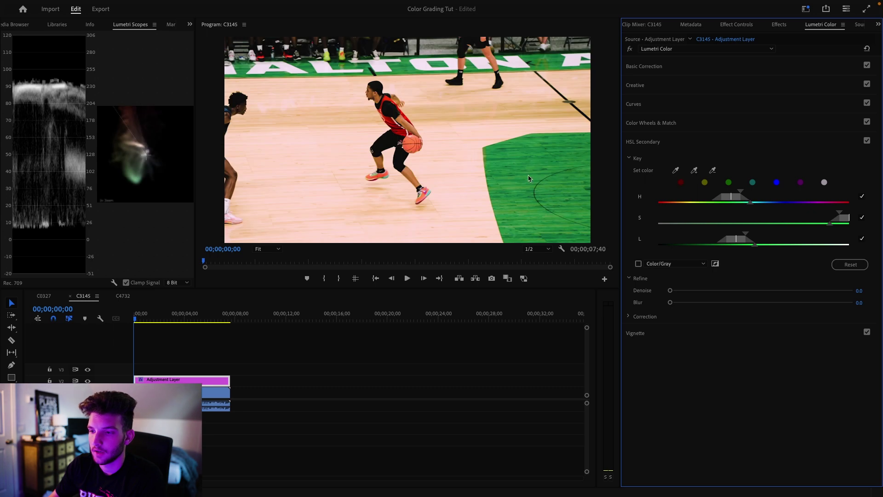
left_click(638, 264)
left_click(639, 264)
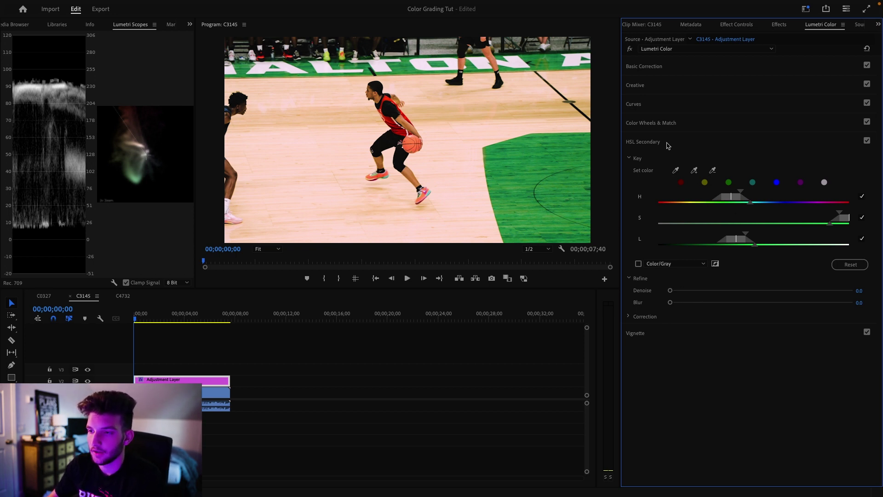
- Compare the C3145 grade with track V2 hidden and shown, and play the sequence from the start
left_click(644, 67)
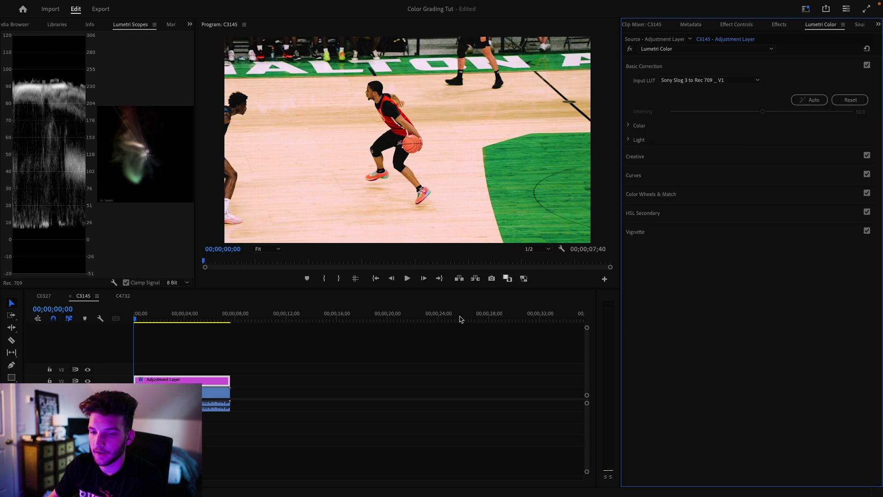
left_click(87, 381)
left_click(87, 381)
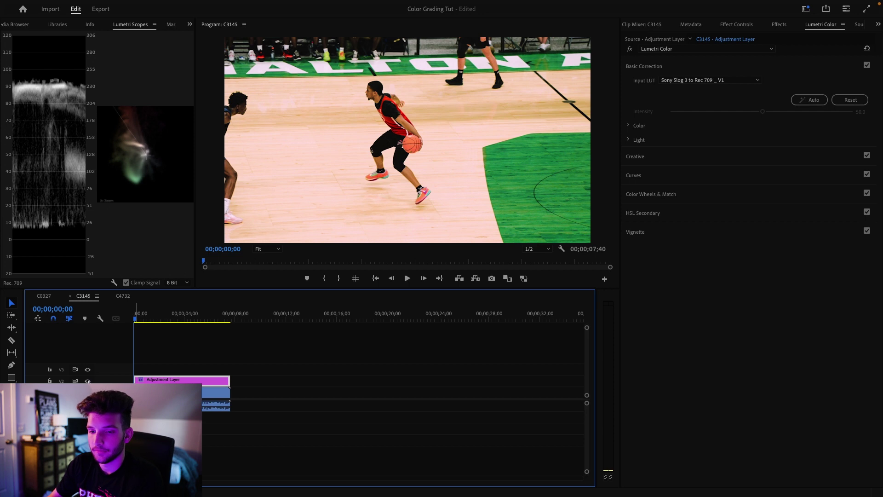
key("space")
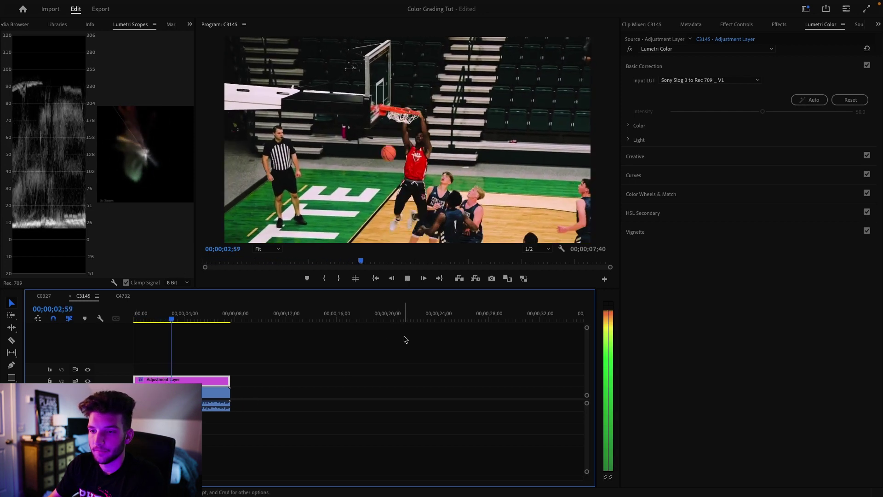
key("space")
- At about 00;00;04;12 in C3145, set the Basic Correction temperature to -23.1, tint to 24.6 and saturation to 85.4
left_click_drag(207, 325, 187, 326)
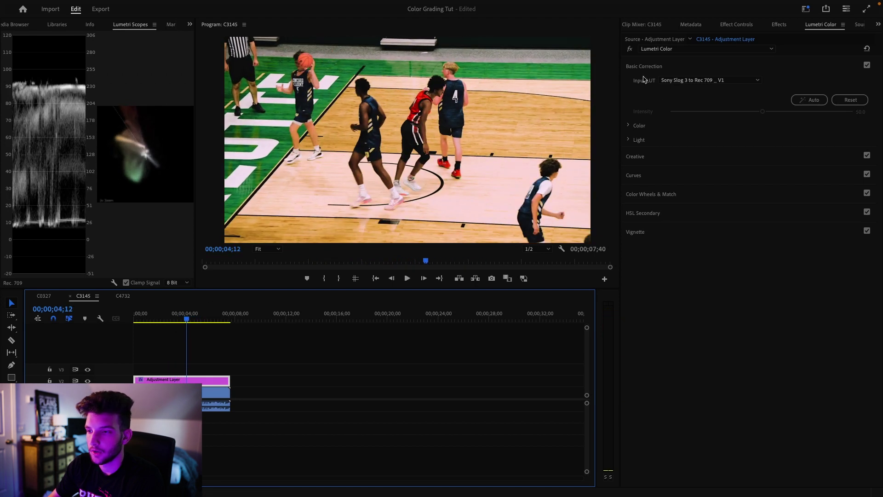
left_click(628, 140)
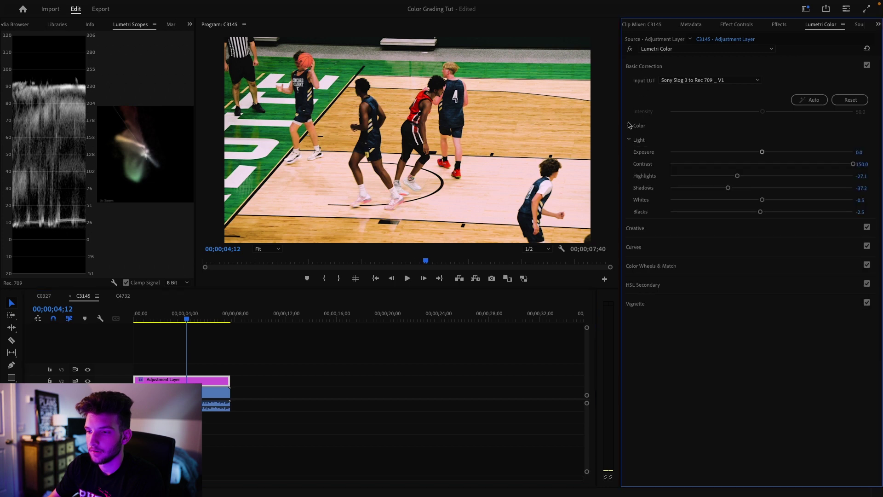
left_click(631, 126)
left_click_drag(762, 151, 787, 162)
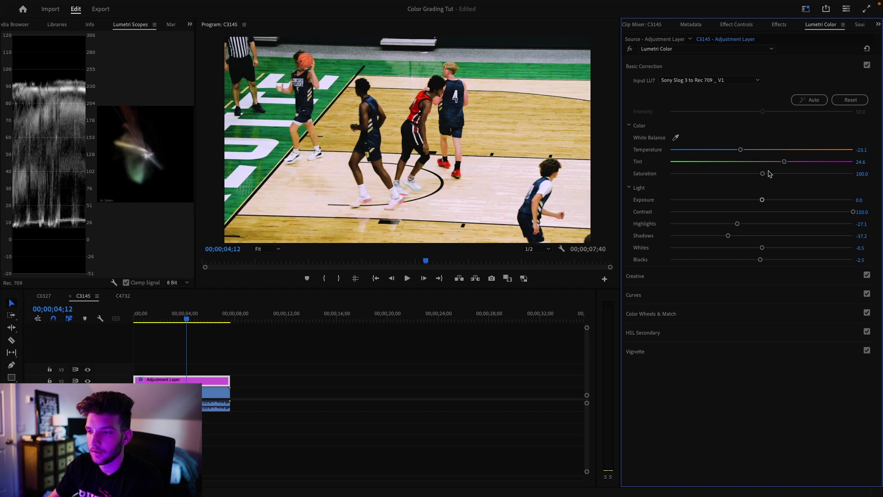
left_click_drag(762, 173, 748, 174)
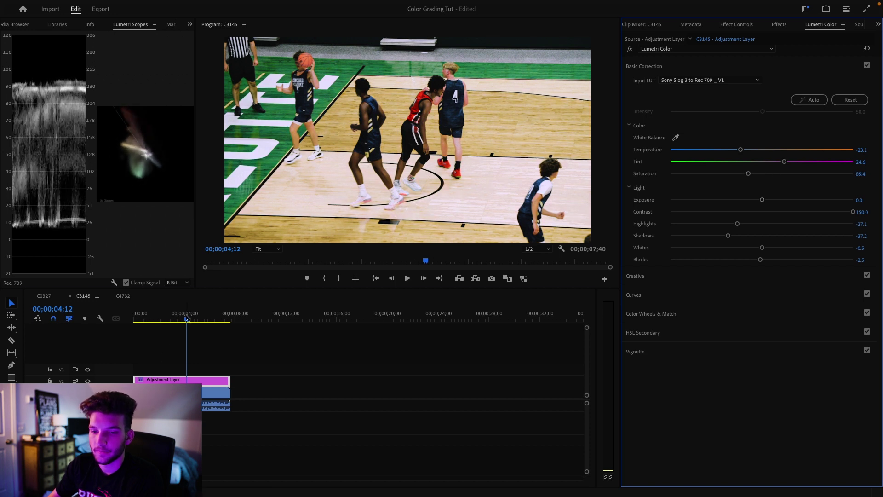
- Play C3145 from the beginning to review the adjusted grade
left_click(174, 331)
key("Home")
key("space")
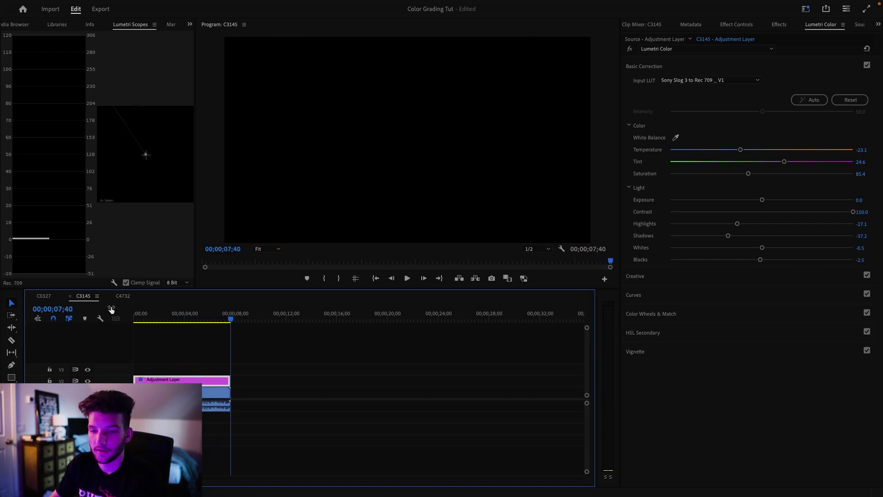
- In sequence C4732, load the Sony Slog 3 to Rec 709 _ V1.cube file from the LUTS folder as the clip's input LUT
left_click(122, 296)
left_click_drag(158, 322, 152, 322)
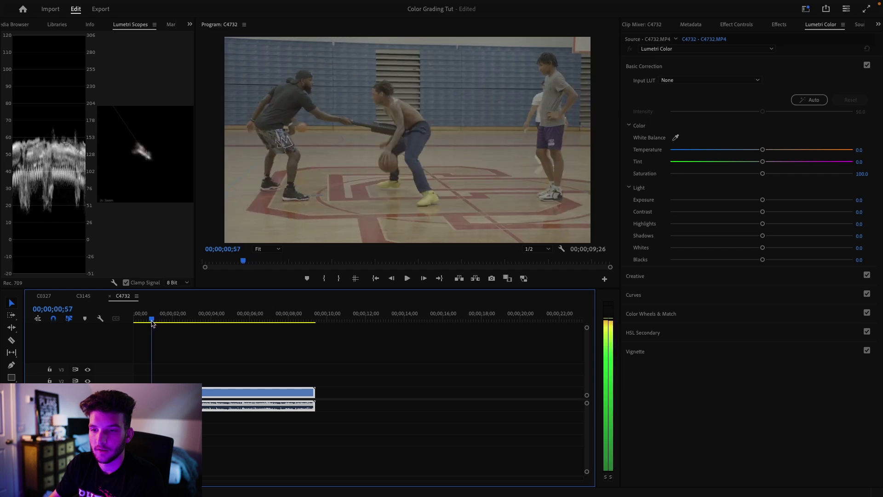
left_click(692, 80)
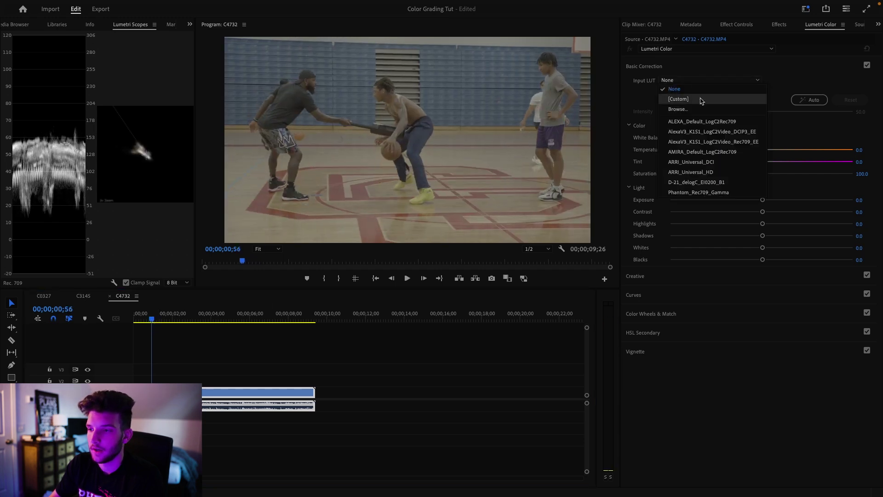
left_click(678, 109)
left_click(410, 221)
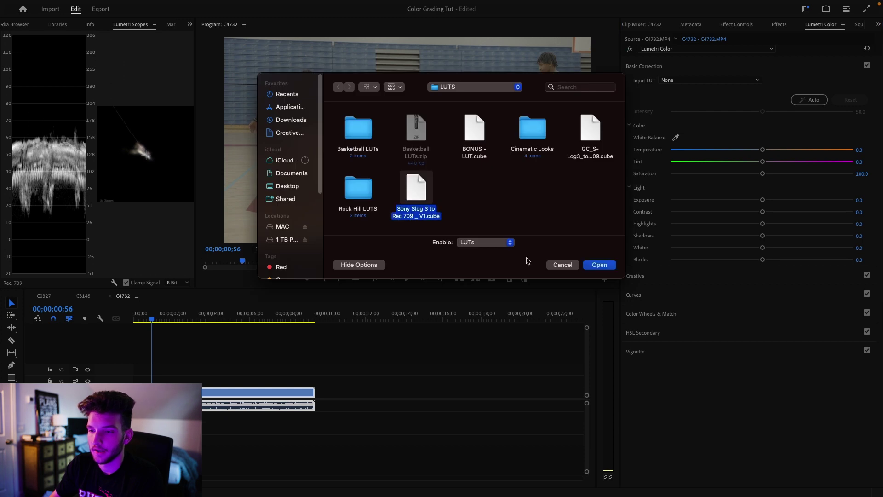
left_click(599, 265)
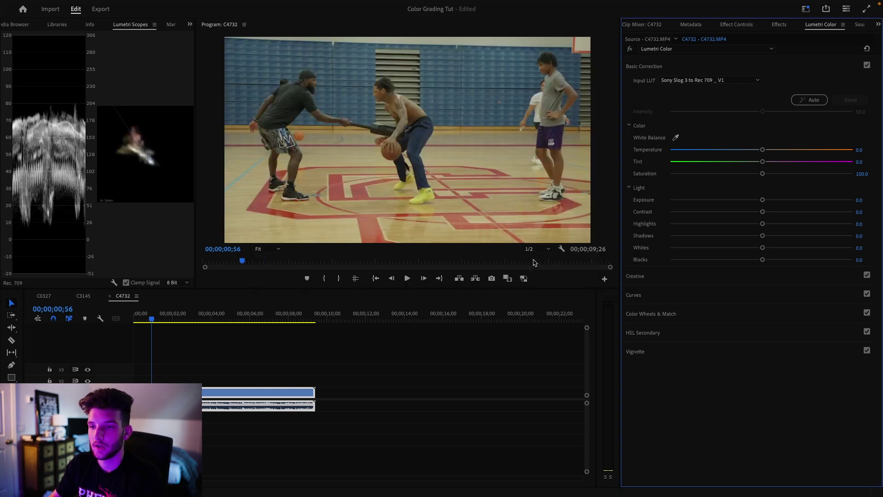
- Set the C4732 clip's contrast to 150, temperature to -19.1, tint to 22.6, highlights to 24.6 and shadows to -17.1
left_click_drag(762, 213, 871, 211)
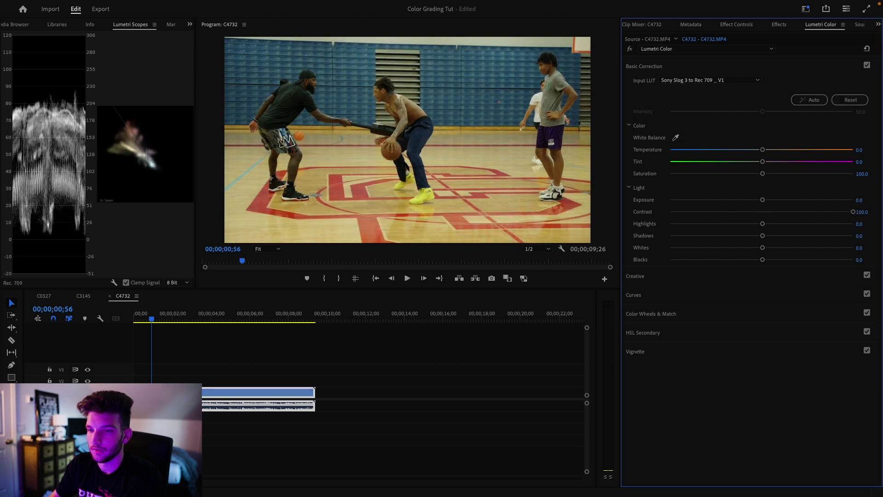
left_click_drag(862, 212, 871, 213)
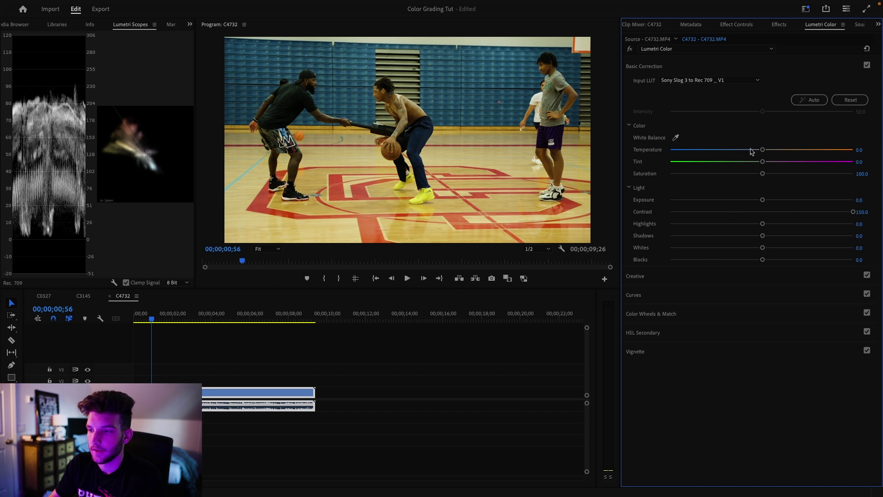
left_click_drag(762, 151, 783, 166)
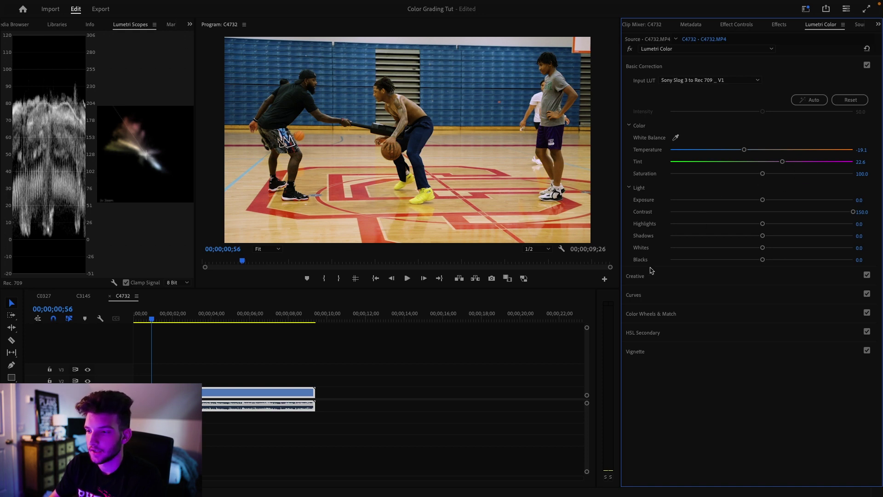
left_click_drag(762, 225, 746, 236)
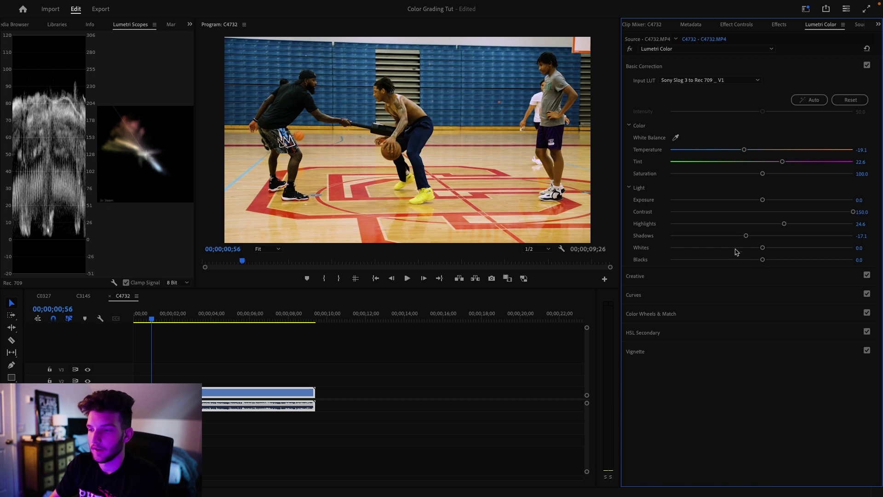
left_click(629, 188)
left_click(629, 126)
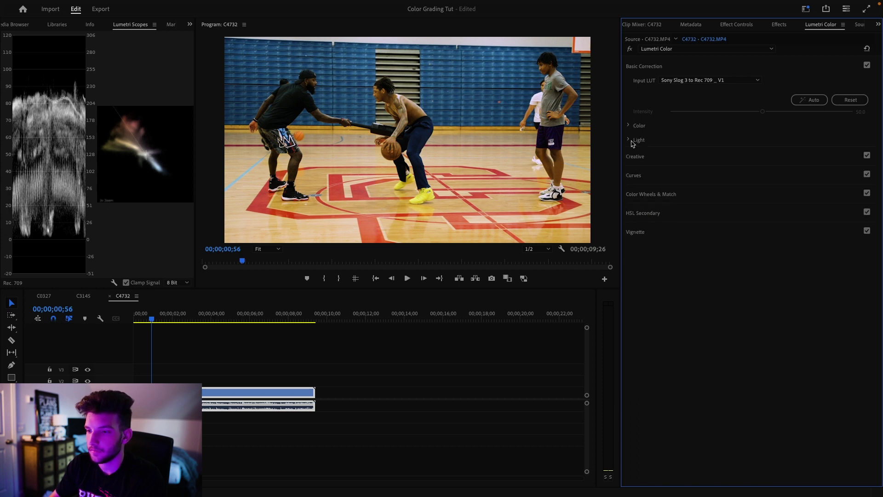
- Raise the orange-reds slightly on the Hue vs Hue curve between anchors at red and orange
left_click(636, 157)
left_click(640, 89)
left_click(642, 106)
left_click(660, 134)
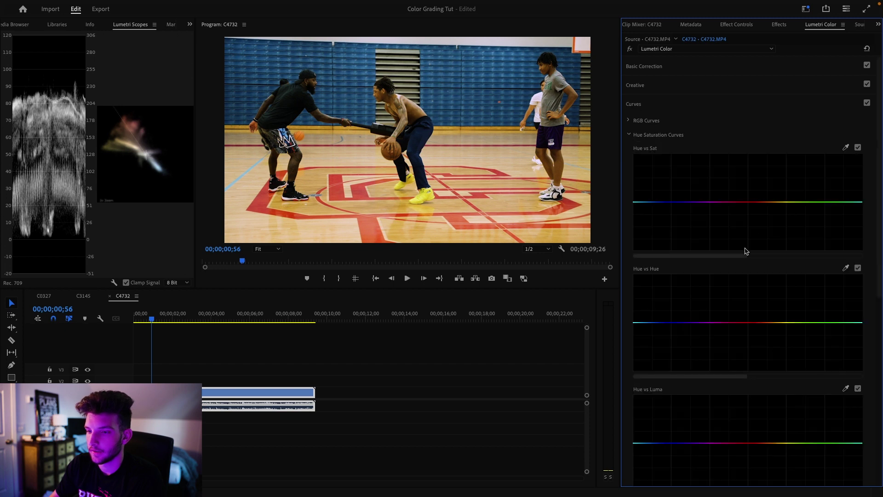
scroll(723, 265, "down", 1)
left_click(743, 313)
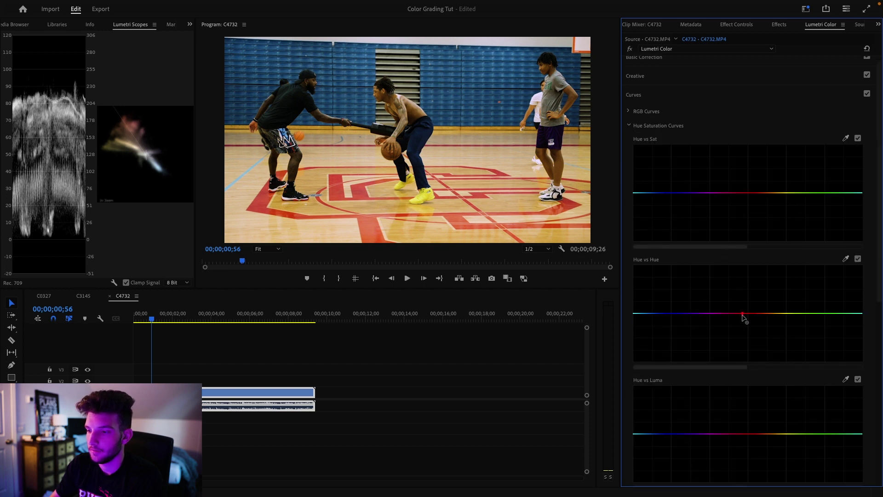
left_click(773, 313)
left_click_drag(757, 313, 757, 310)
- Lower the orange-reds slightly on the Hue vs Sat curve between anchors at red and orange
left_click(744, 193)
left_click(770, 193)
mouse_move(755, 192)
left_mouse_down()
mouse_move(737, 190)
mouse_move(775, 192)
mouse_move(756, 195)
left_mouse_up()
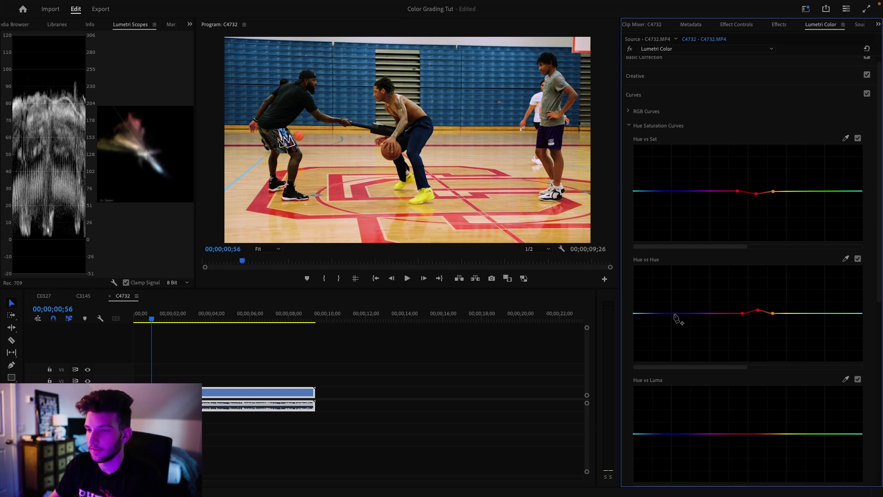
- Sample the blue gym wall on both curves, raising the blues slightly on Hue vs Hue and more strongly on Hue vs Sat
left_click(845, 258)
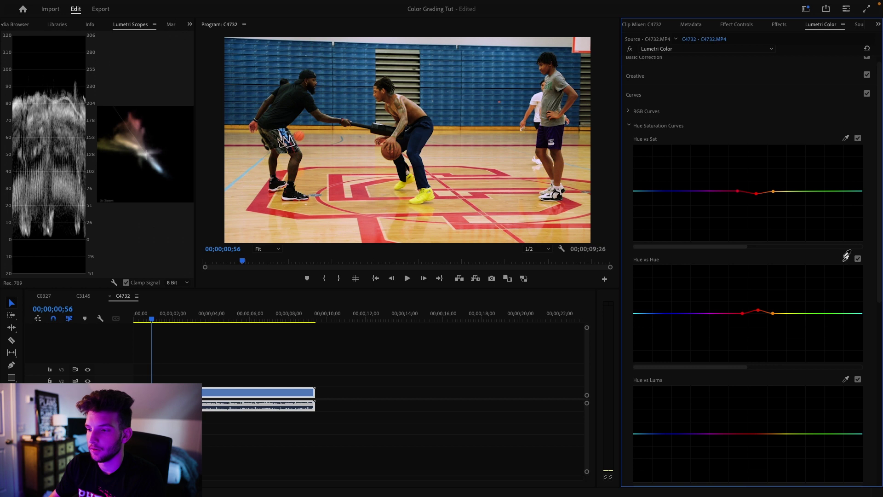
left_click(353, 87)
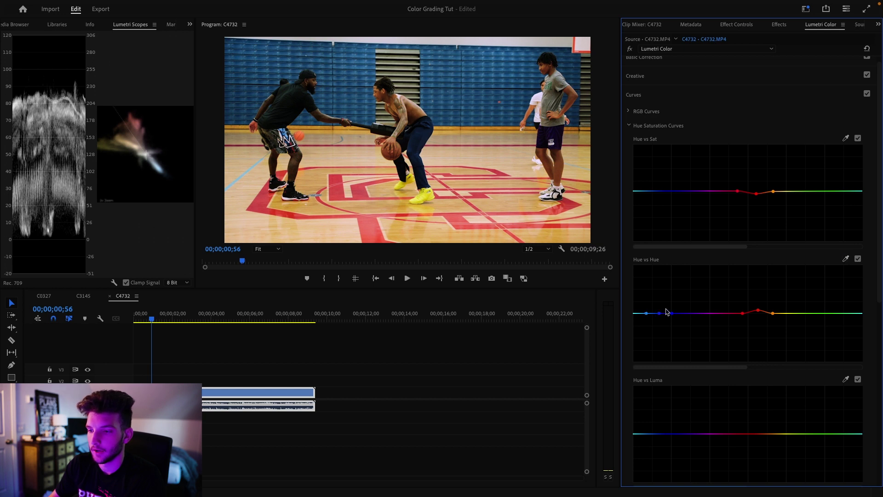
left_click_drag(658, 313, 660, 311)
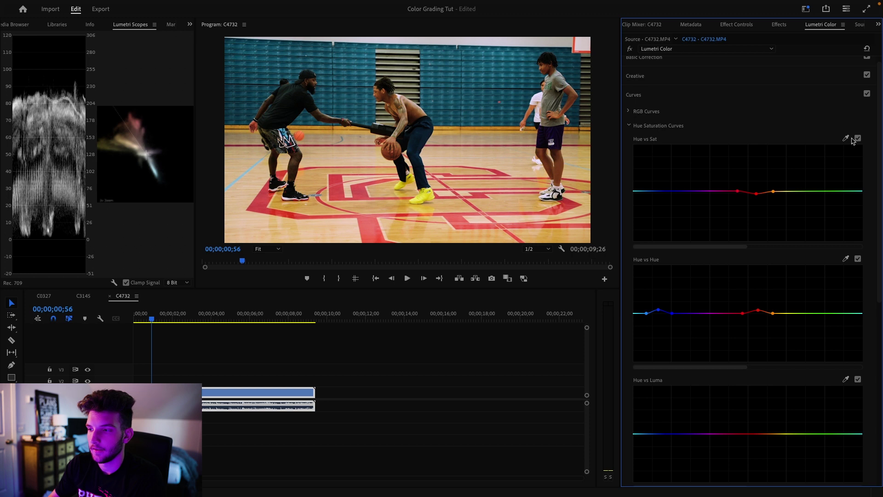
left_click(414, 128)
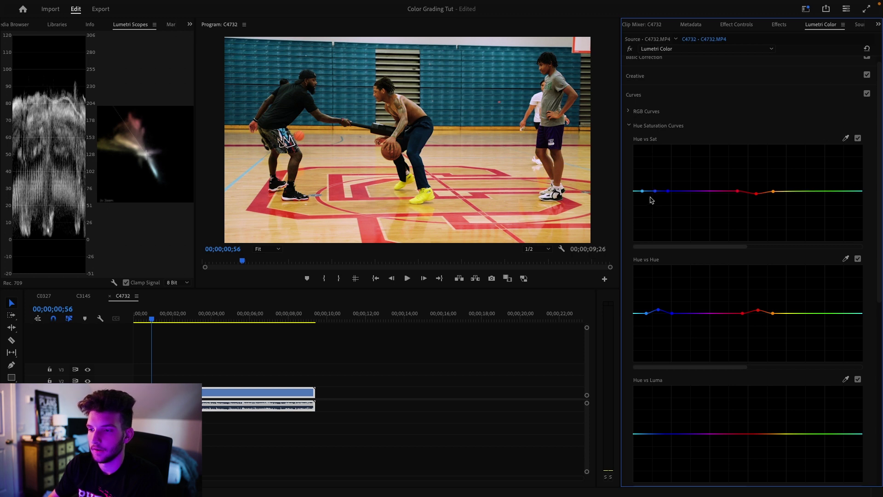
left_click_drag(656, 189, 654, 184)
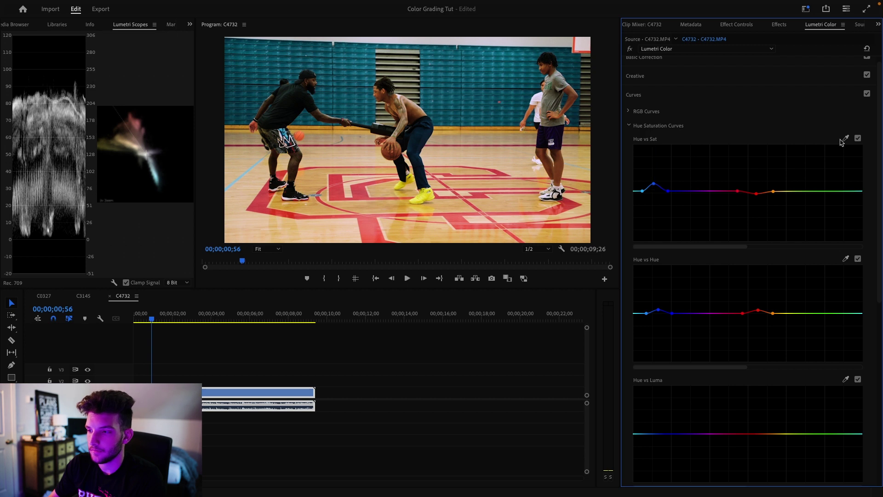
- Sample the red floor logo on both curves, raising its reds on Hue vs Sat and lowering them on Hue vs Hue
left_click(260, 207)
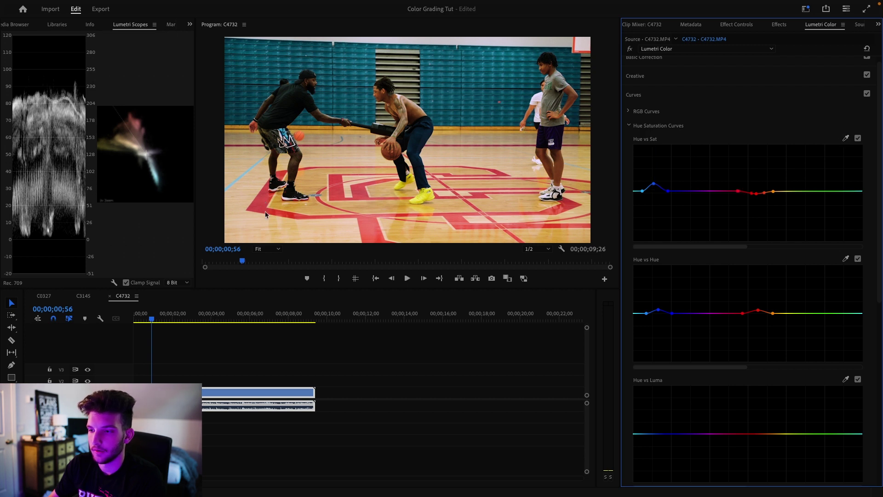
mouse_move(757, 194)
left_mouse_down()
mouse_move(757, 215)
mouse_move(746, 184)
left_mouse_up()
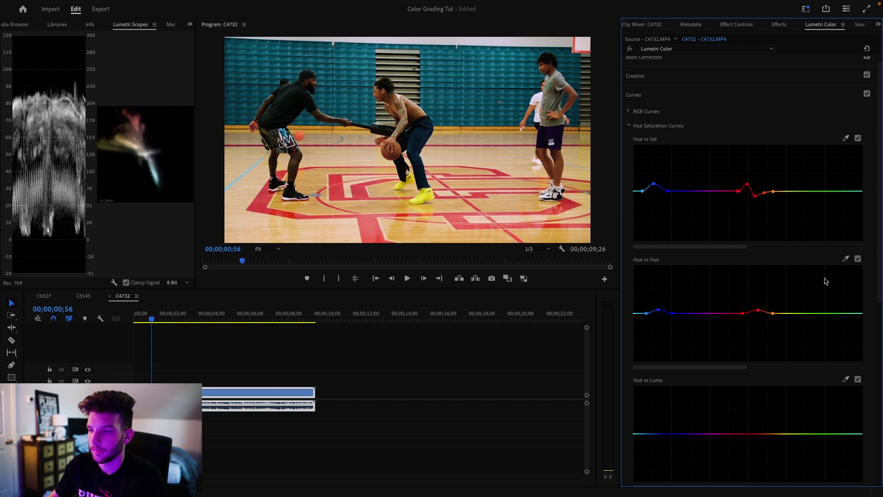
left_click(845, 258)
left_click(264, 206)
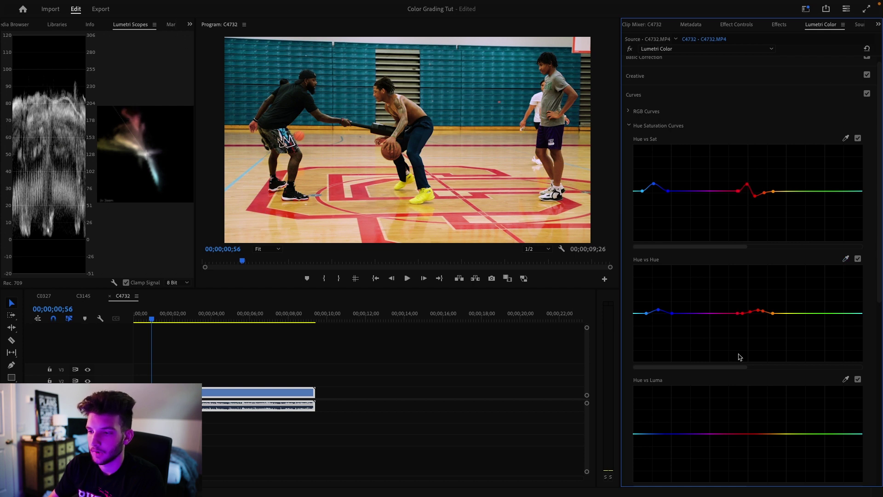
left_click_drag(745, 311, 745, 325)
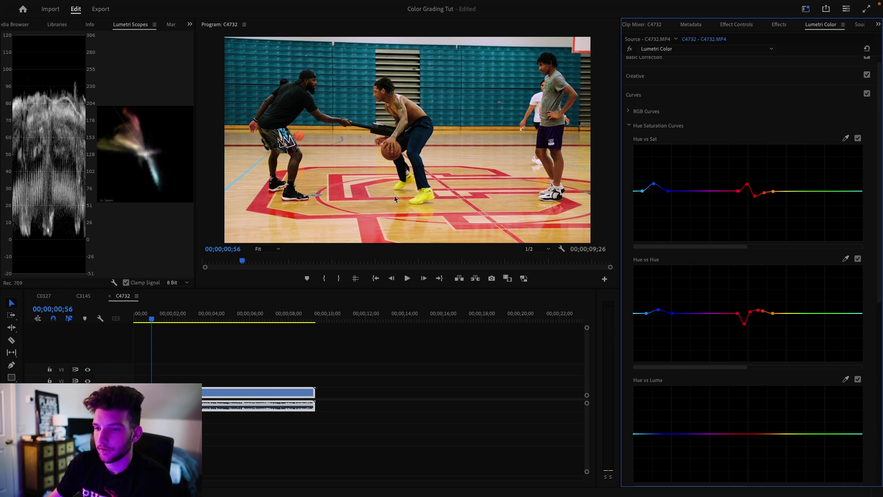
- Raise the yellows slightly on both the Hue vs Hue and Hue vs Sat curves, anchoring each curve on the yellow-green side
left_click(796, 313)
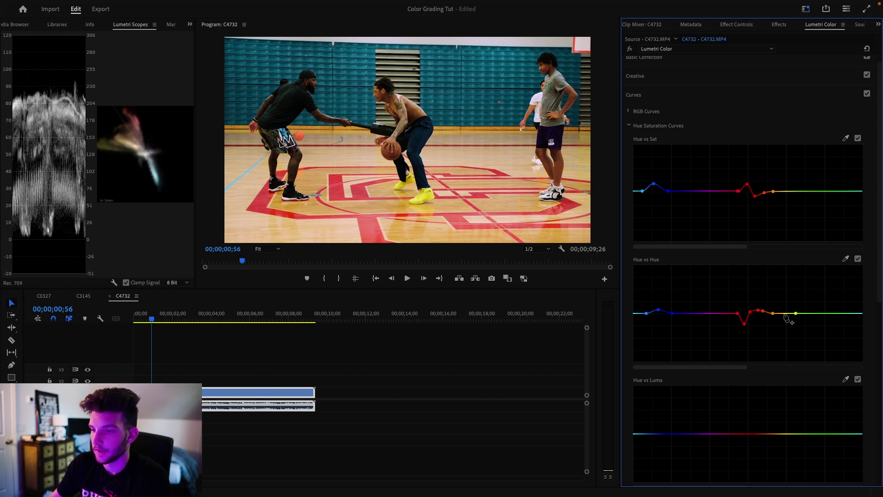
mouse_move(785, 314)
left_mouse_down()
mouse_move(786, 329)
mouse_move(784, 301)
mouse_move(784, 310)
left_mouse_up()
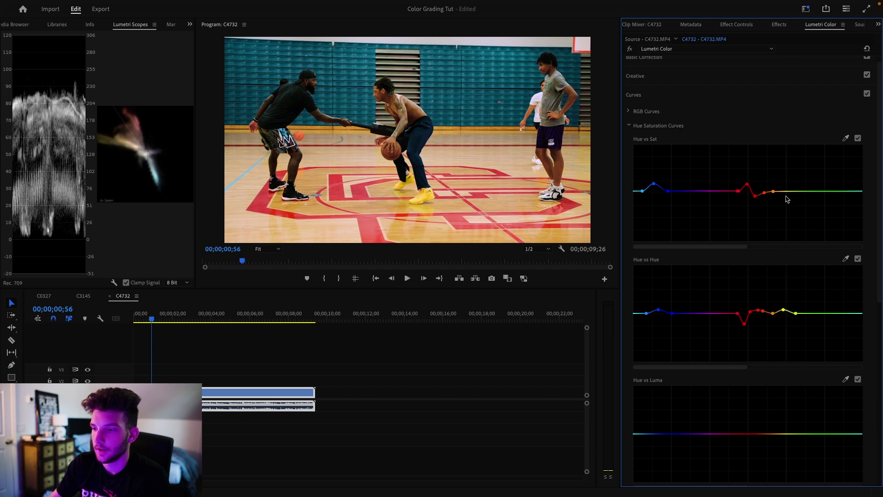
left_click(789, 191)
mouse_move(783, 191)
left_mouse_down()
mouse_move(781, 201)
mouse_move(780, 189)
left_mouse_up()
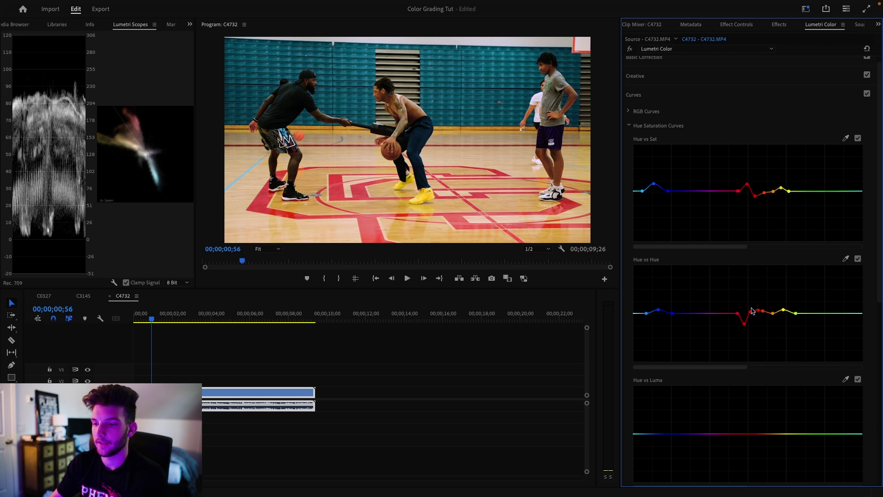
- Shape the white RGB curve into a gentle S by lowering the shadows, raising the highlights and anchoring the midtones
left_click(630, 127)
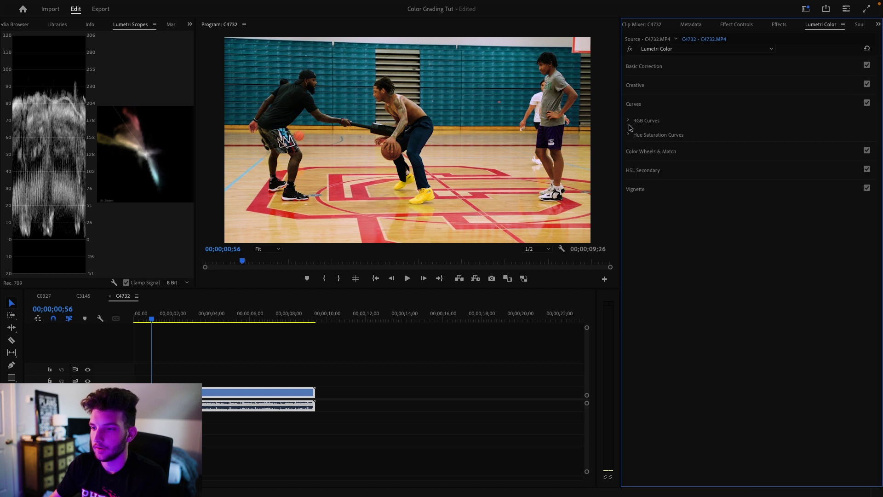
left_click(629, 121)
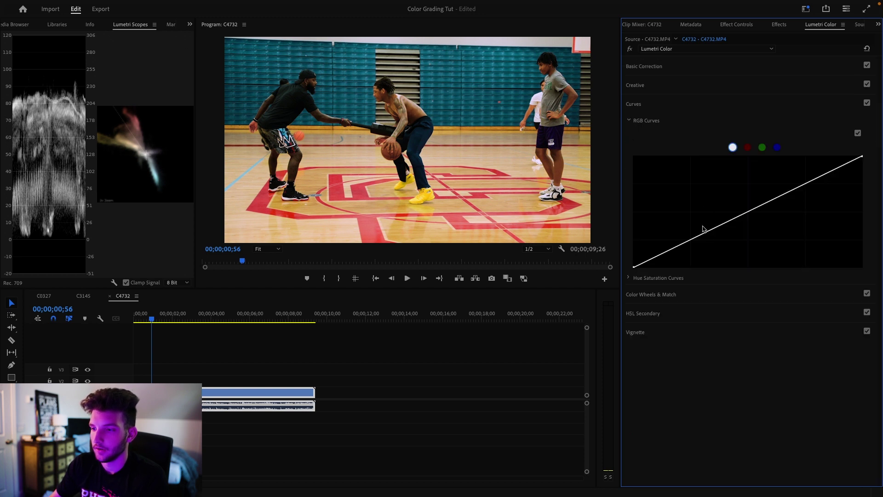
left_click_drag(690, 241, 693, 243)
left_click_drag(809, 185, 809, 177)
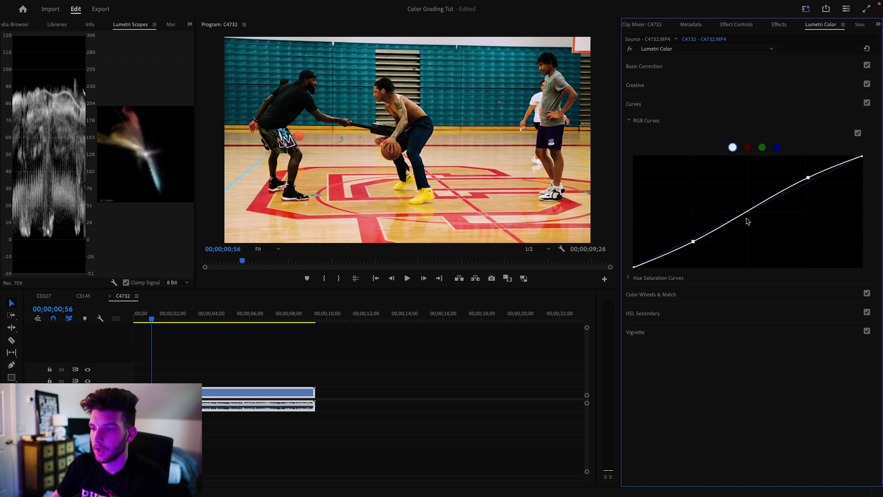
left_click_drag(747, 213, 748, 213)
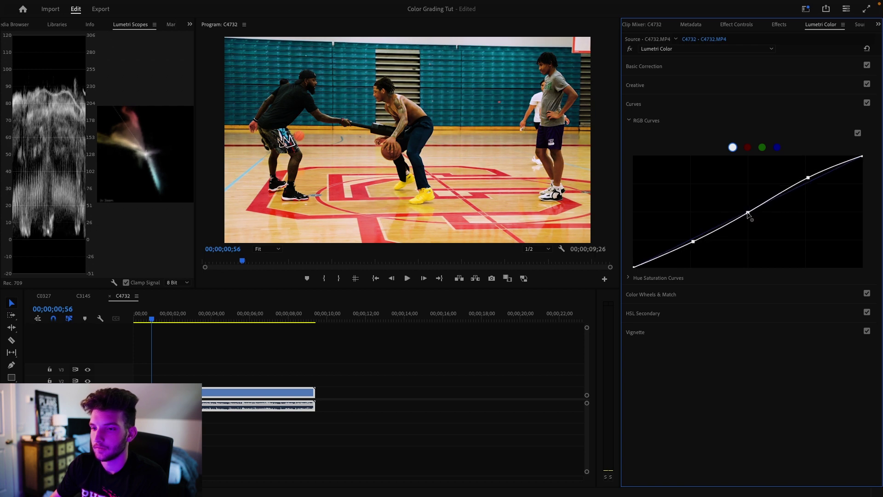
- Copy clip C4732's Lumetri Color effect and place an adjustment layer on track V2 spanning the whole clip
left_click(179, 442)
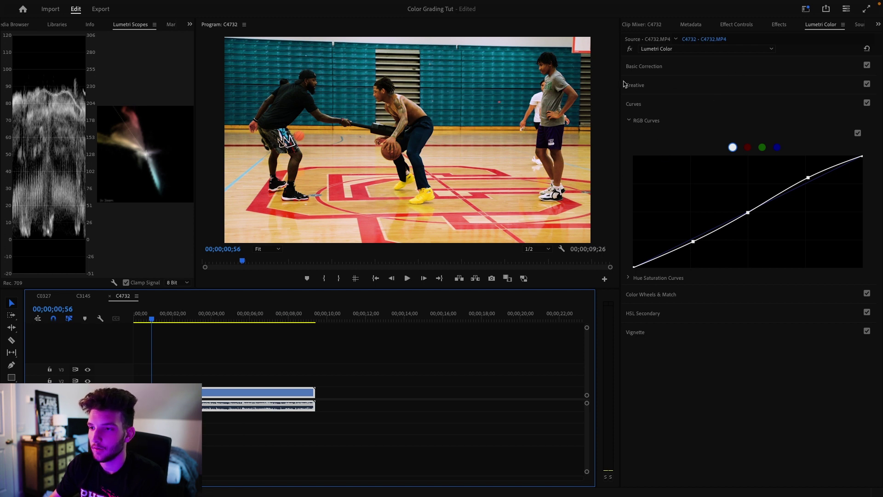
left_click(733, 25)
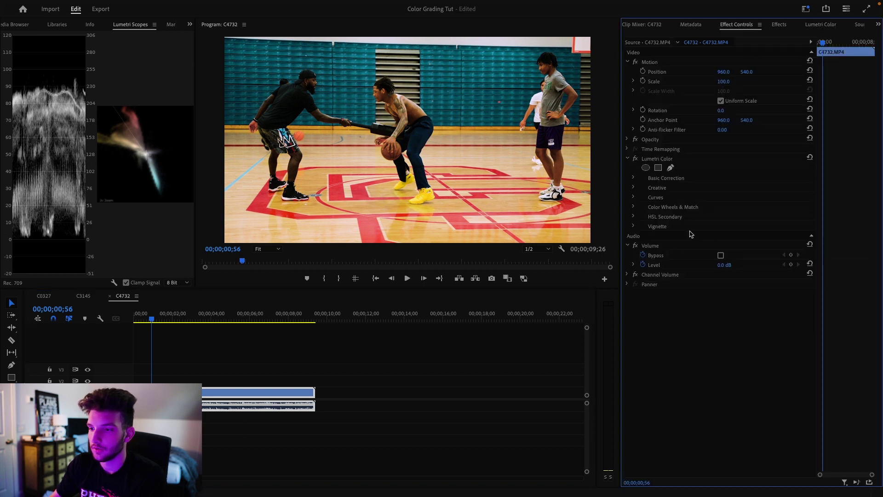
left_click(661, 159)
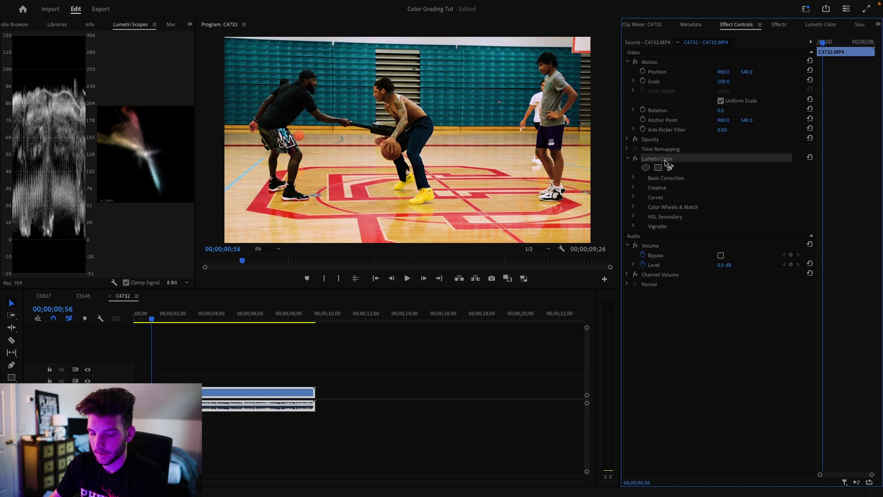
left_click(190, 24)
left_click(658, 161)
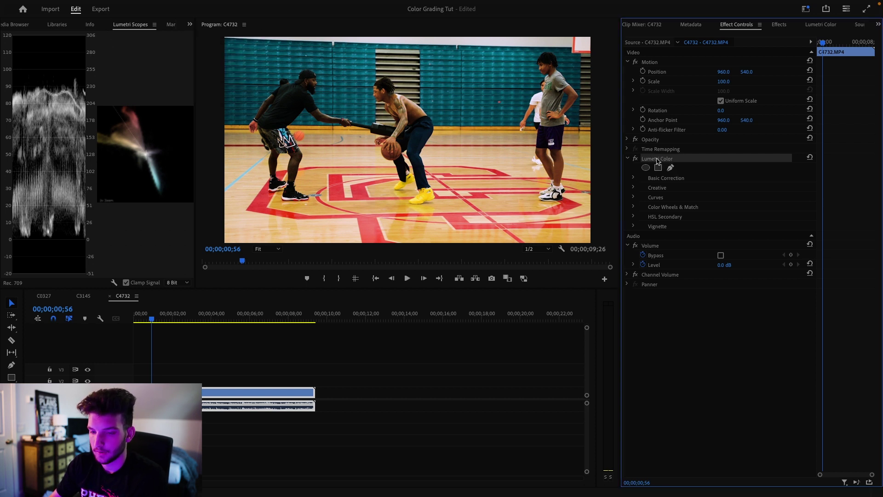
left_click(189, 24)
left_click(216, 35)
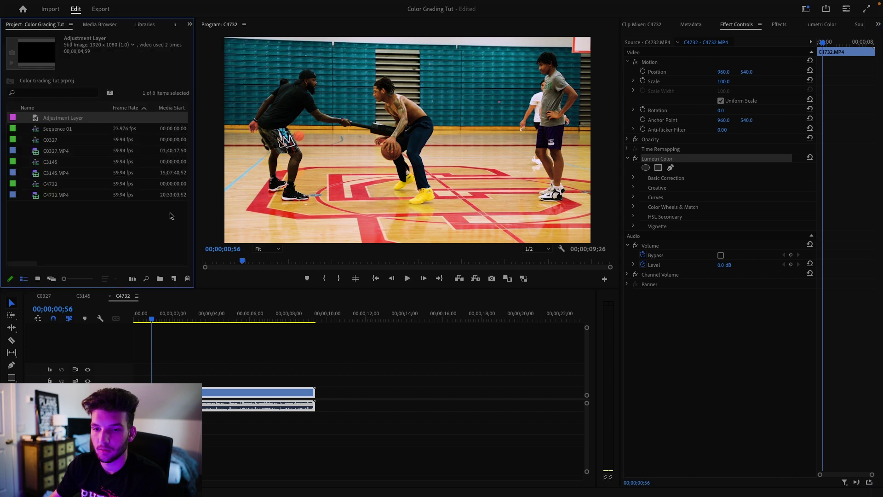
left_click_drag(146, 287, 315, 379)
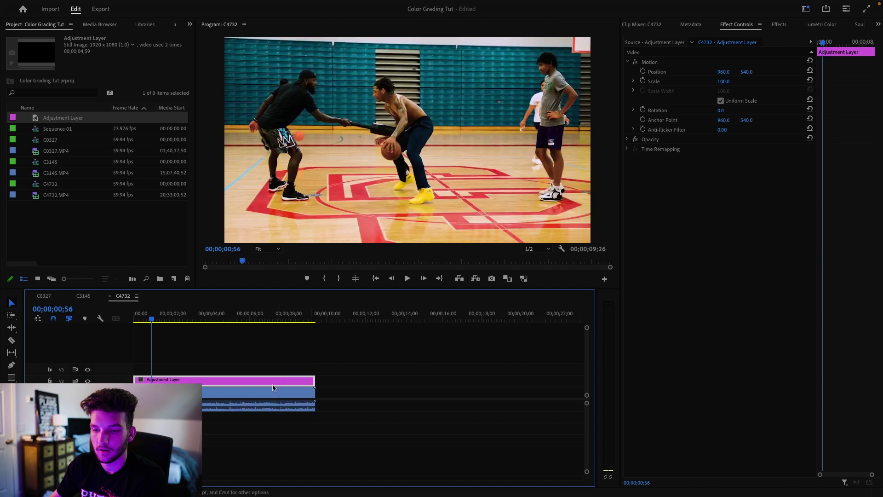
- Move the Lumetri Color grade off clip C4732 by deleting it there and keeping the pasted copy on the adjustment layer
left_click(228, 392)
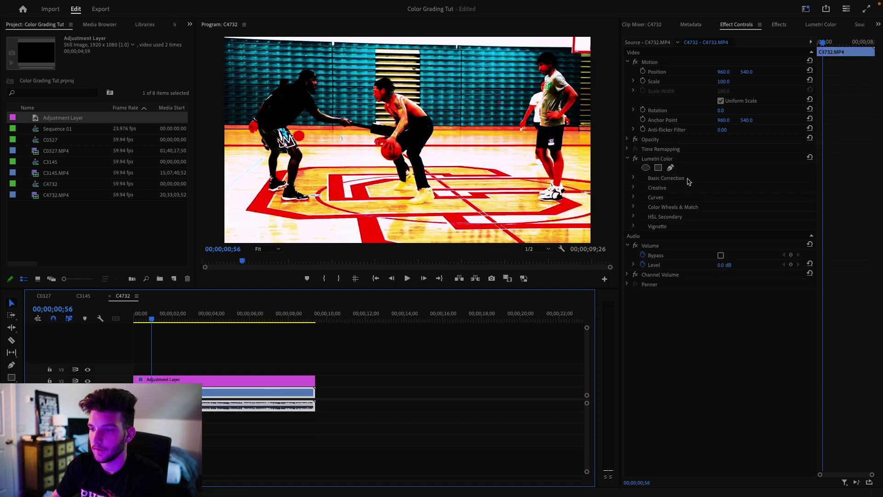
left_click(659, 162)
key("Delete")
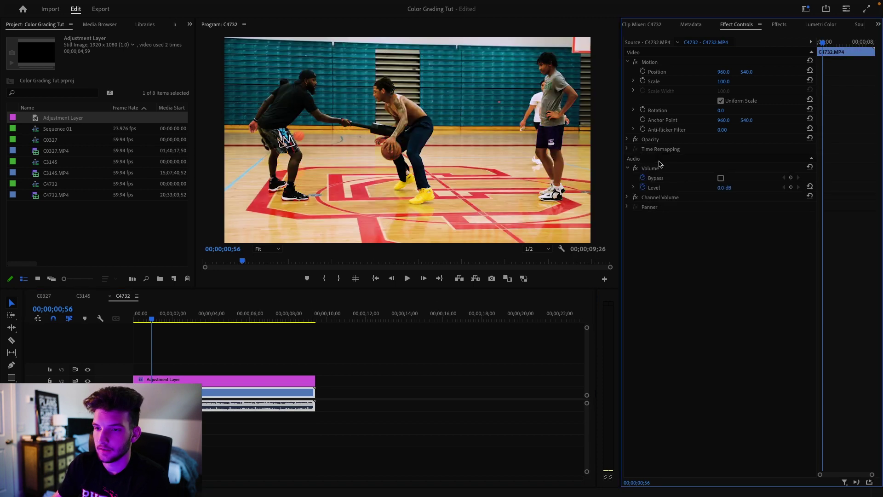
left_click(203, 379)
key("ctrl+v")
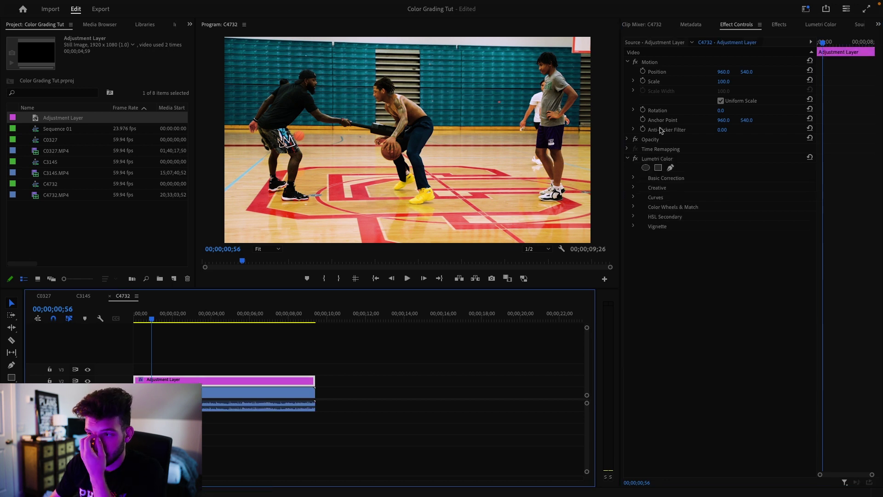
- Lift the black point of the adjustment layer's white RGB curve slightly
left_click(820, 24)
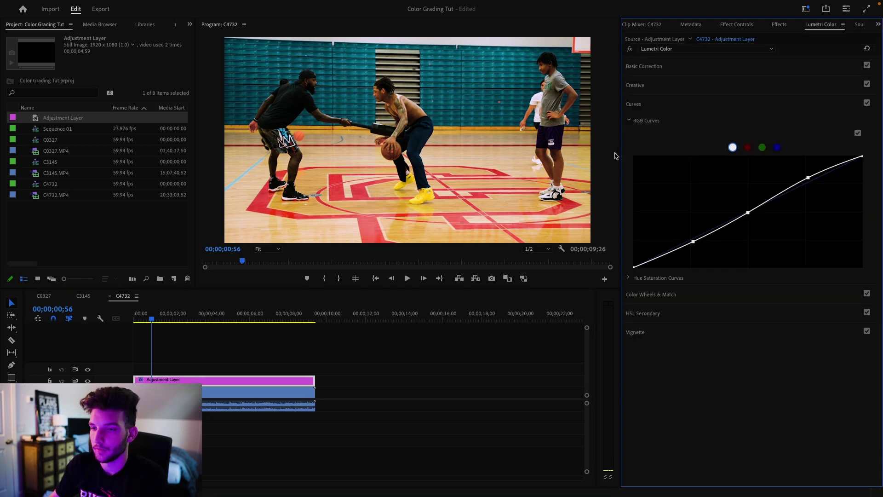
left_click(629, 121)
left_click(629, 121)
left_click_drag(635, 269, 633, 268)
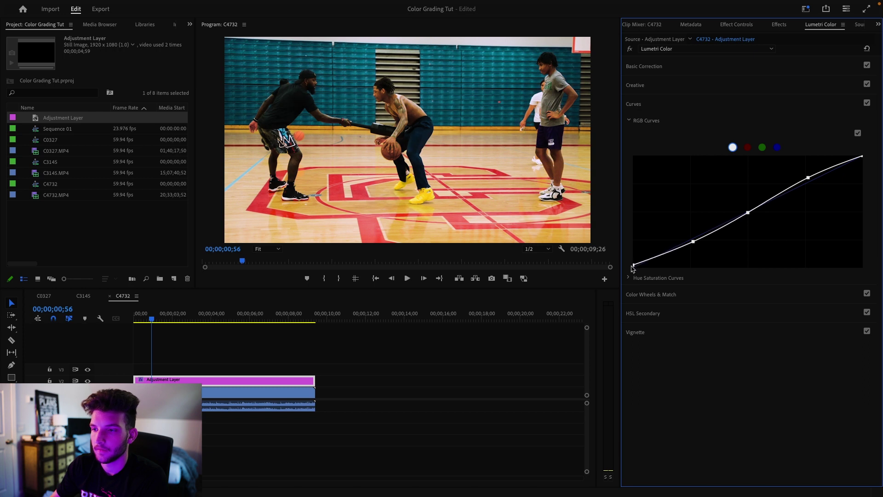
left_click(630, 123)
- Set the adjustment layer's Basic Correction temperature to -29.1 and saturation to 98.0
left_click(643, 72)
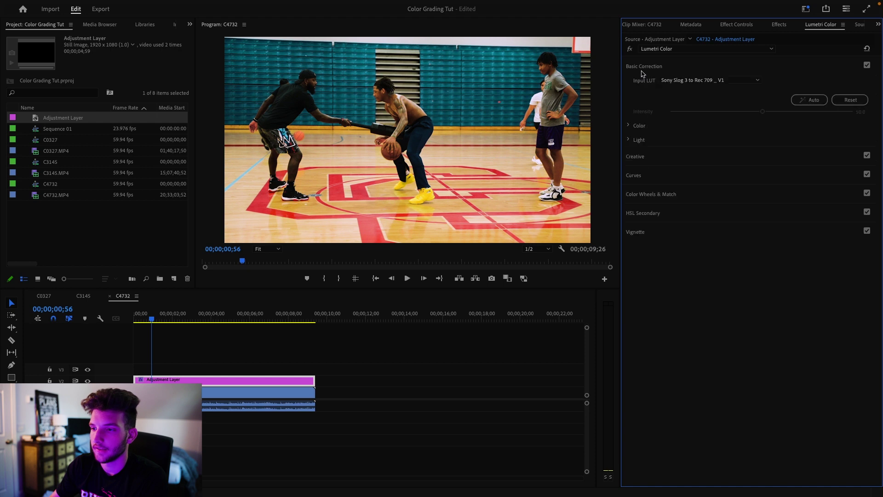
left_click(629, 126)
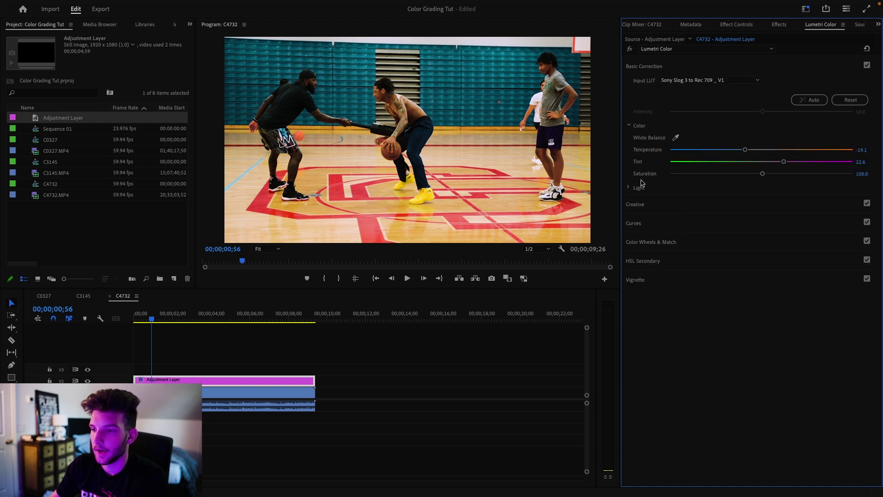
left_click_drag(746, 153, 735, 151)
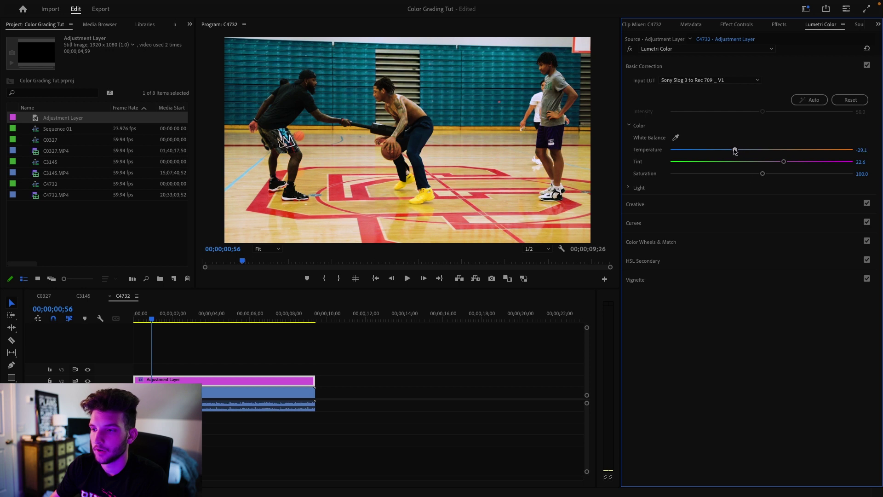
mouse_move(762, 174)
left_mouse_down()
mouse_move(751, 174)
mouse_move(799, 174)
mouse_move(751, 175)
left_mouse_up()
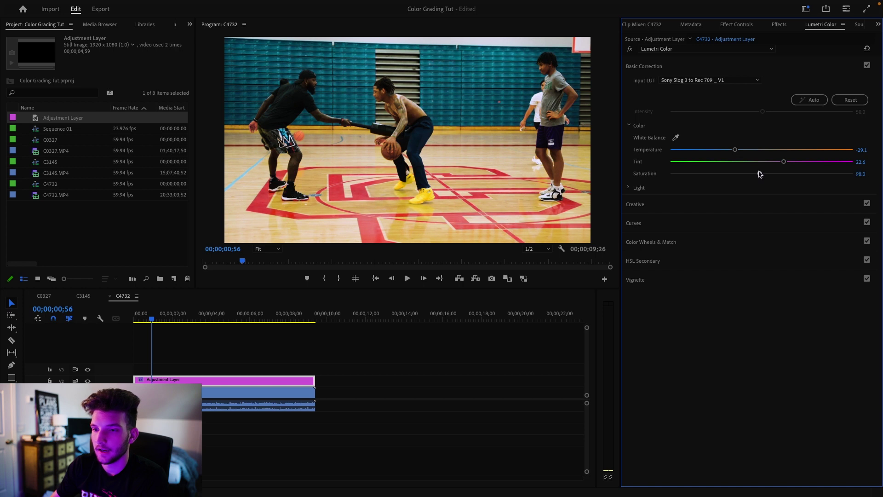
- Hide and show track V2 to compare the ungraded log footage with the finished grade
left_click(88, 381)
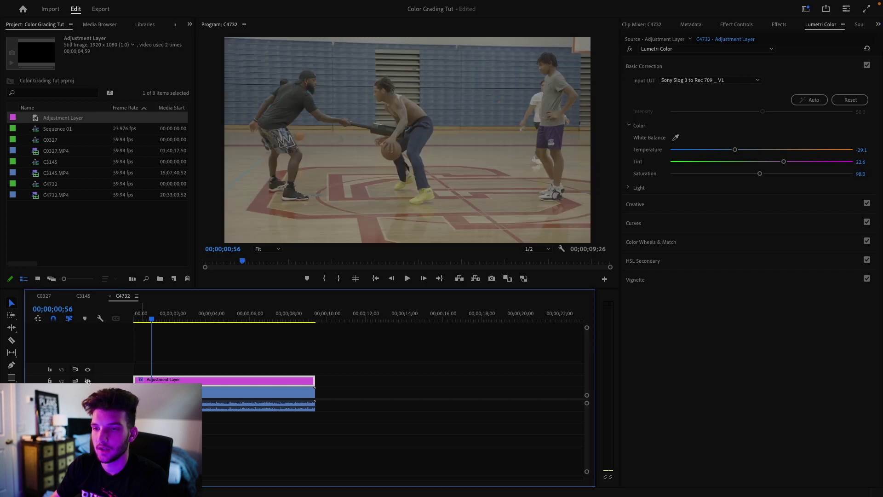
left_click(87, 381)
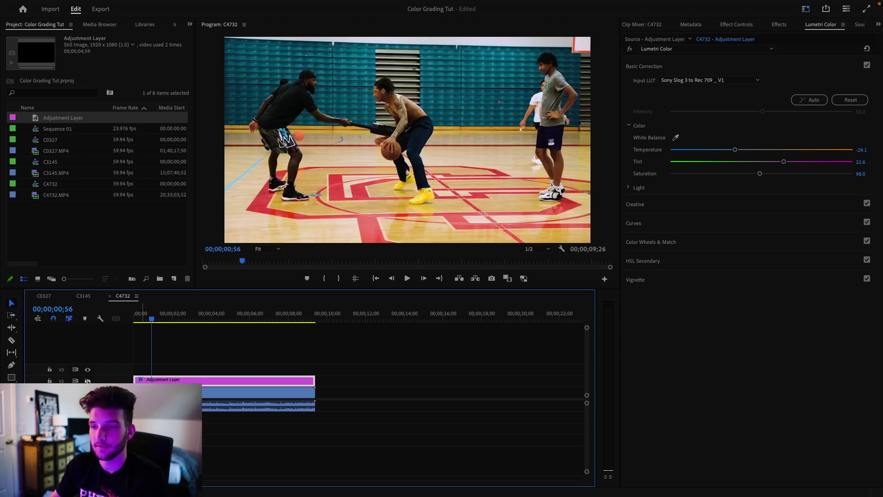